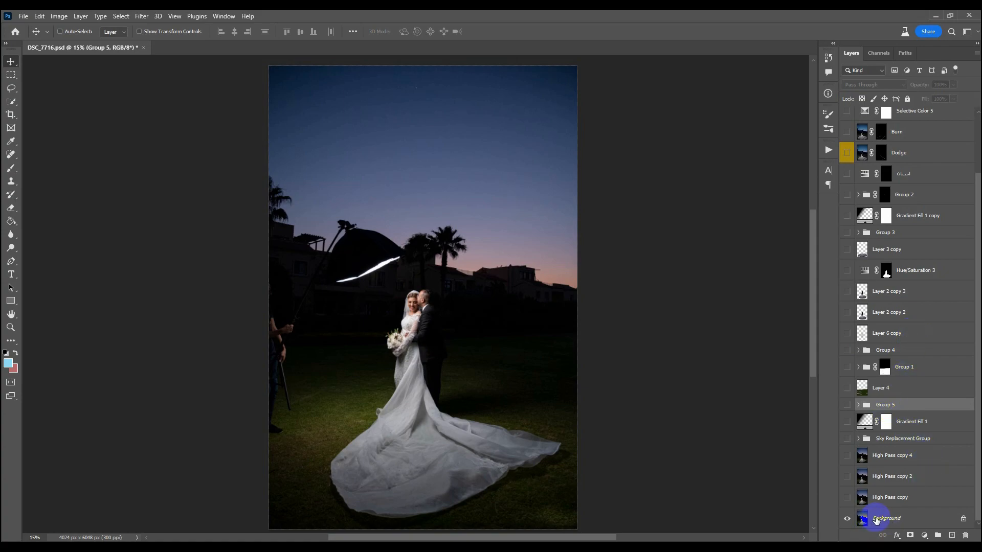
# Select the Background layer and examine the unretouched wedding photo, including the softbox and assistant beside the couple.
pyautogui.click(903, 518)
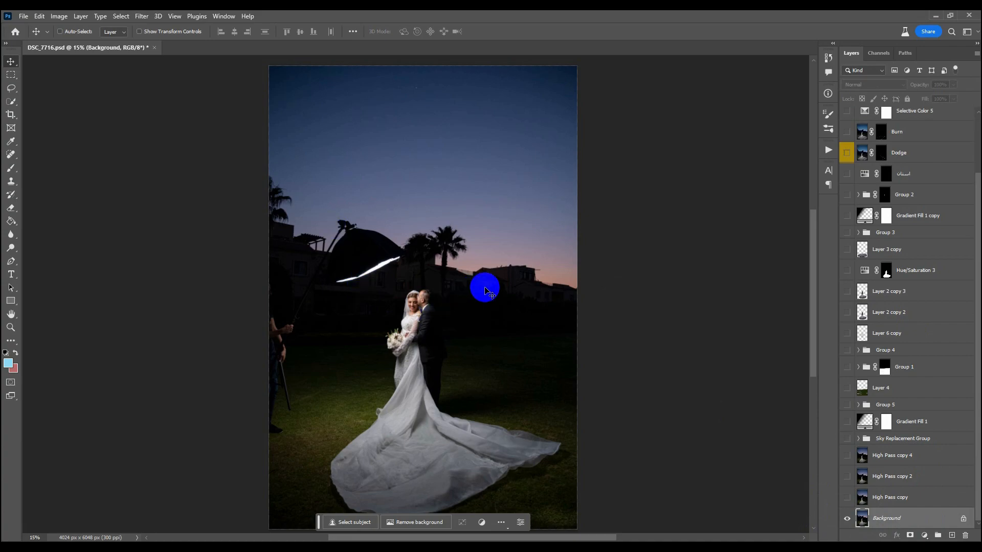
pyautogui.scroll(3, 926, 382)
pyautogui.scroll(-3, 926, 382)
pyautogui.scroll(3, 307, 317)
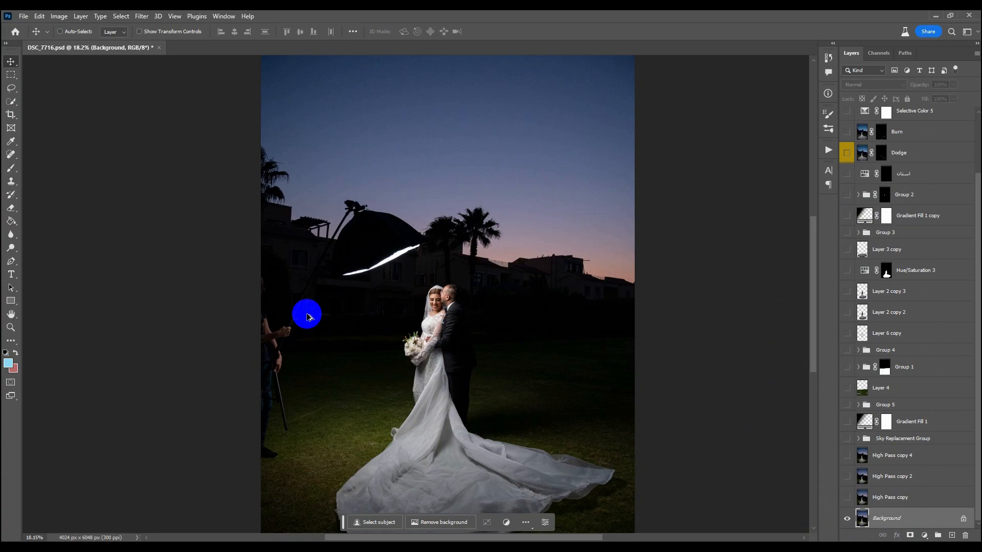
pyautogui.scroll(-4, 413, 322)
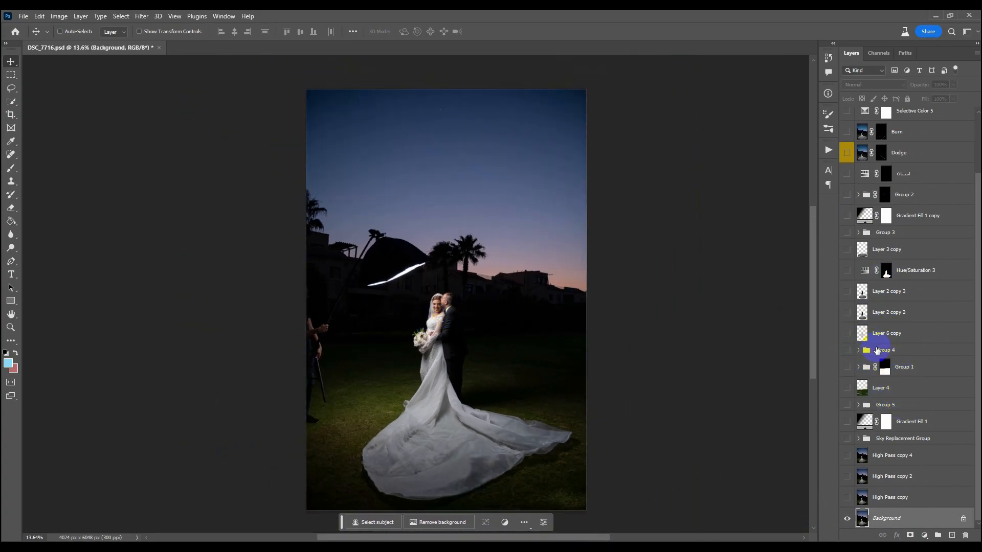
# Show and select Layer 2 copy 2, switching its visibility off and on to compare the bride's dress train.
pyautogui.click(848, 313)
pyautogui.click(848, 313)
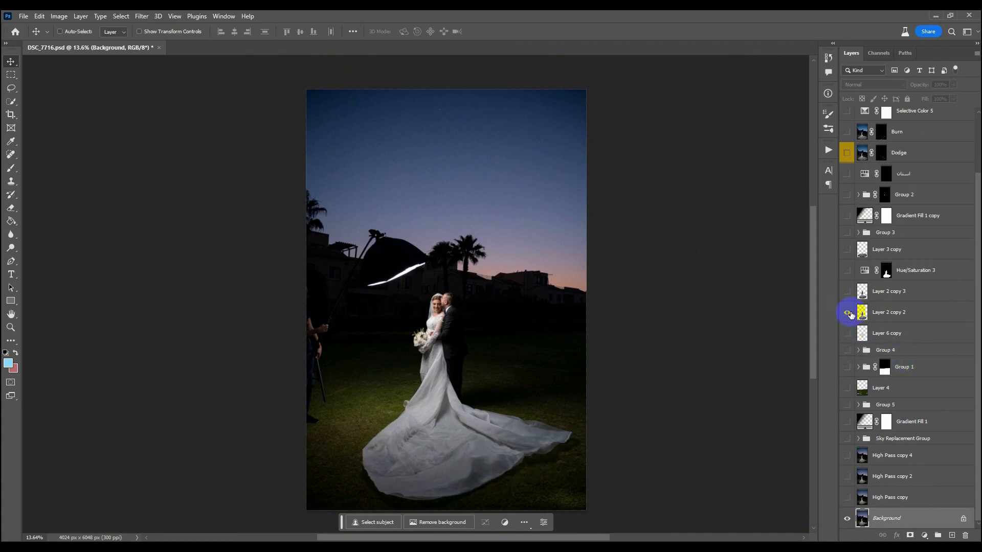
pyautogui.click(898, 315)
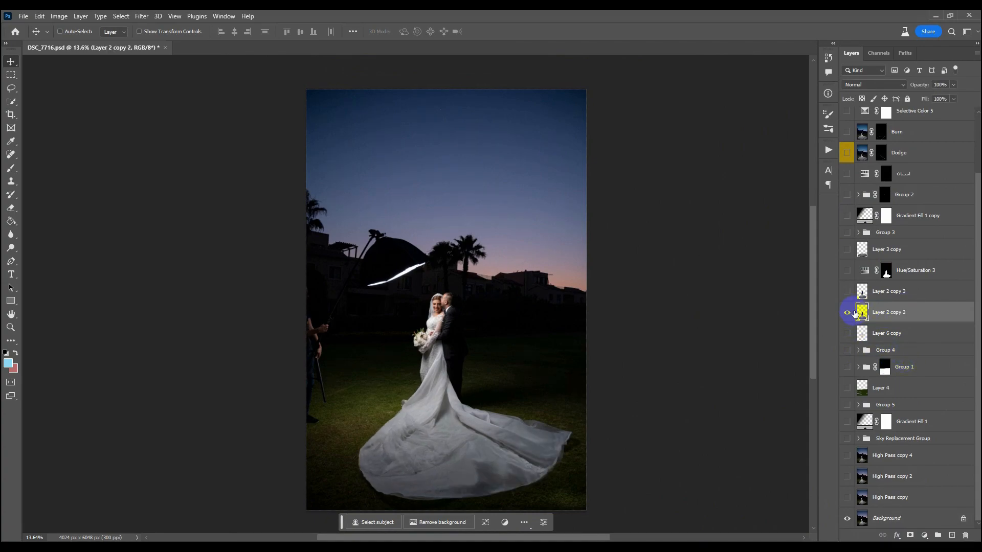
pyautogui.click(849, 313)
pyautogui.click(848, 313)
pyautogui.click(848, 313)
pyautogui.click(848, 313)
# Compare the photo with Layer 2 copy 2 and the Background layer alternately hidden and shown.
pyautogui.click(145, 17)
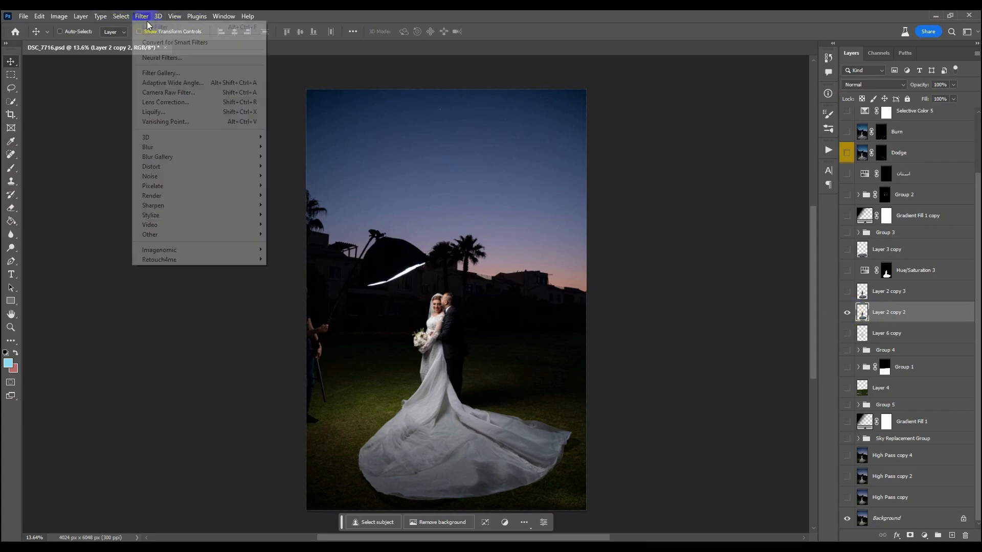
pyautogui.click(443, 222)
pyautogui.click(847, 313)
pyautogui.click(847, 313)
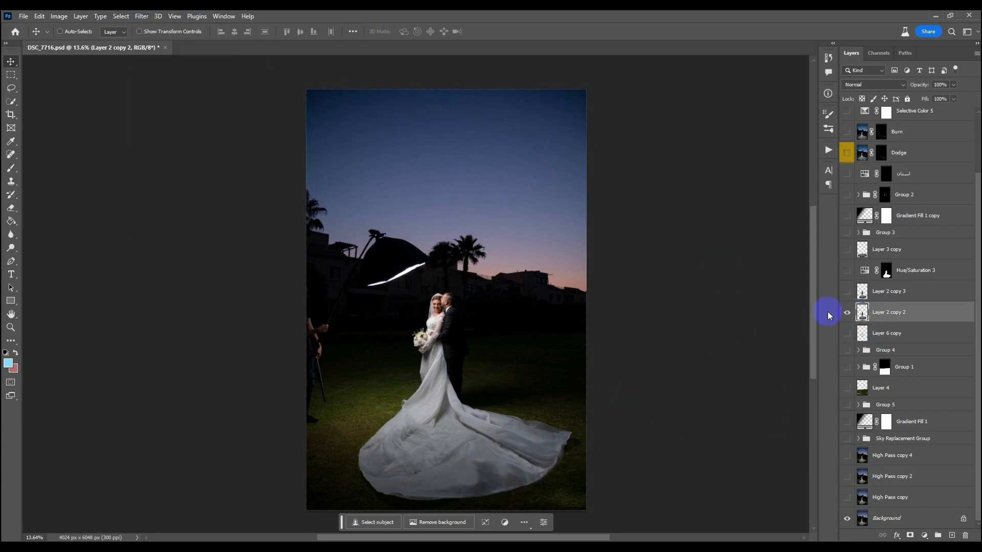
pyautogui.click(847, 313)
pyautogui.click(847, 313)
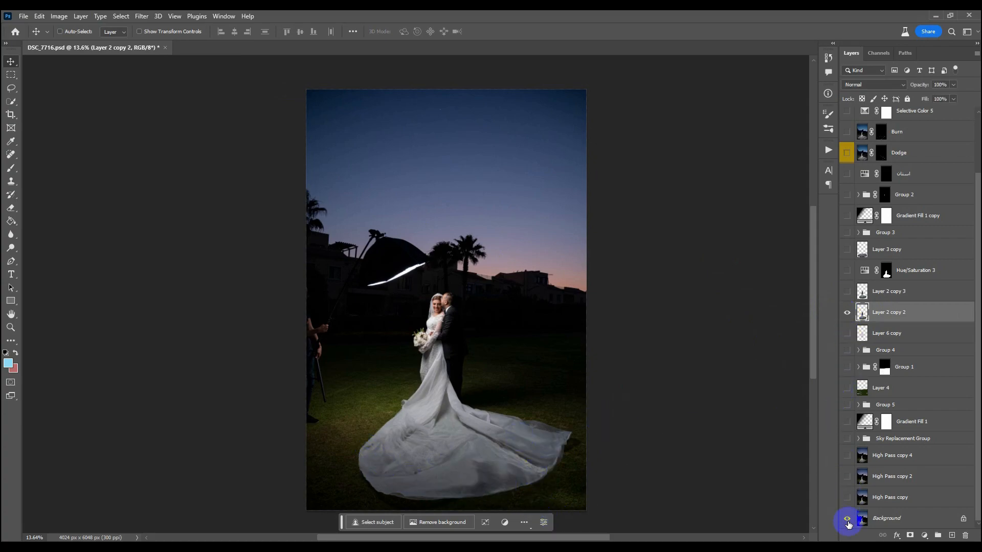
pyautogui.click(851, 524)
pyautogui.click(851, 524)
pyautogui.click(852, 524)
pyautogui.click(851, 523)
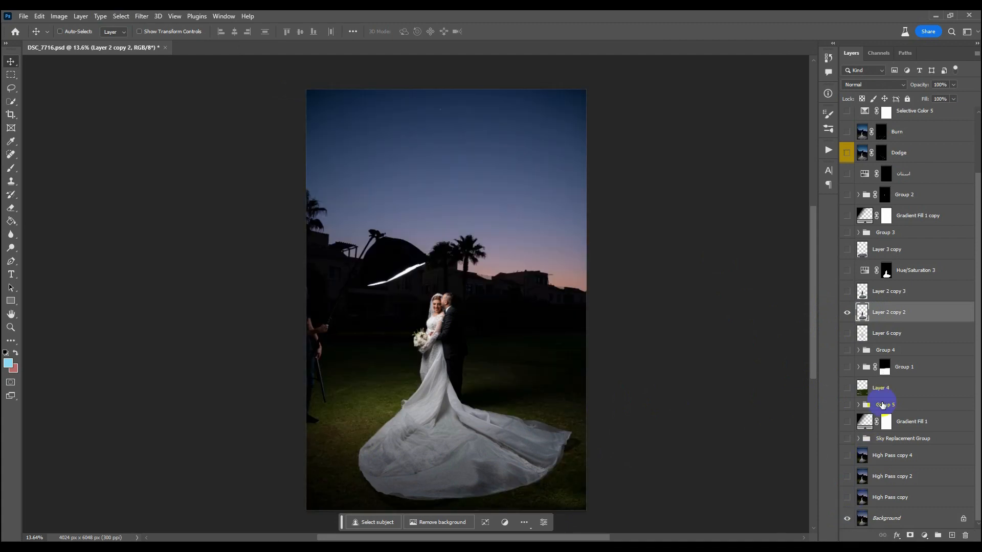
# Activate the Quick Selection tool and replace the visible Layer 2 copy 2 with Layer 2 copy 3, keeping the latter selected.
pyautogui.click(16, 104)
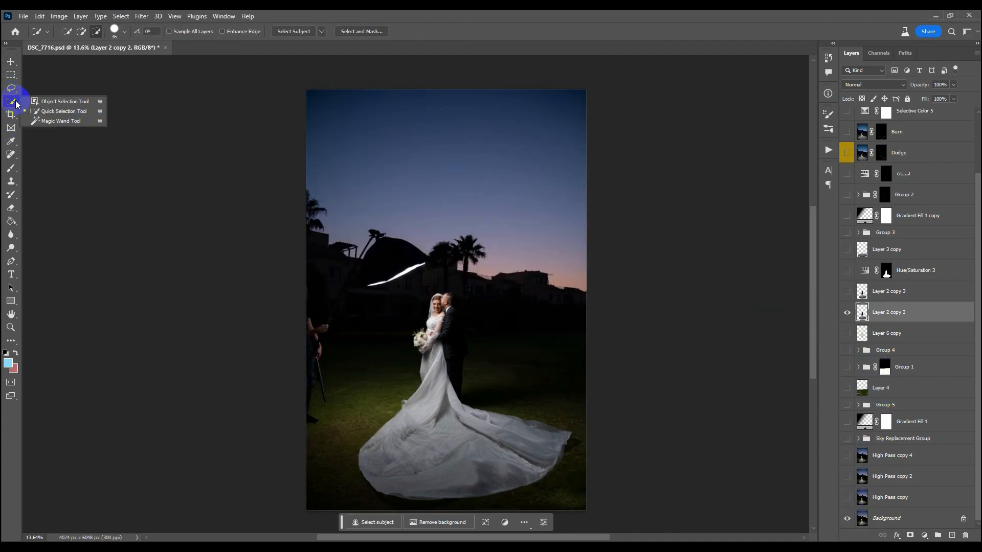
pyautogui.click(10, 105)
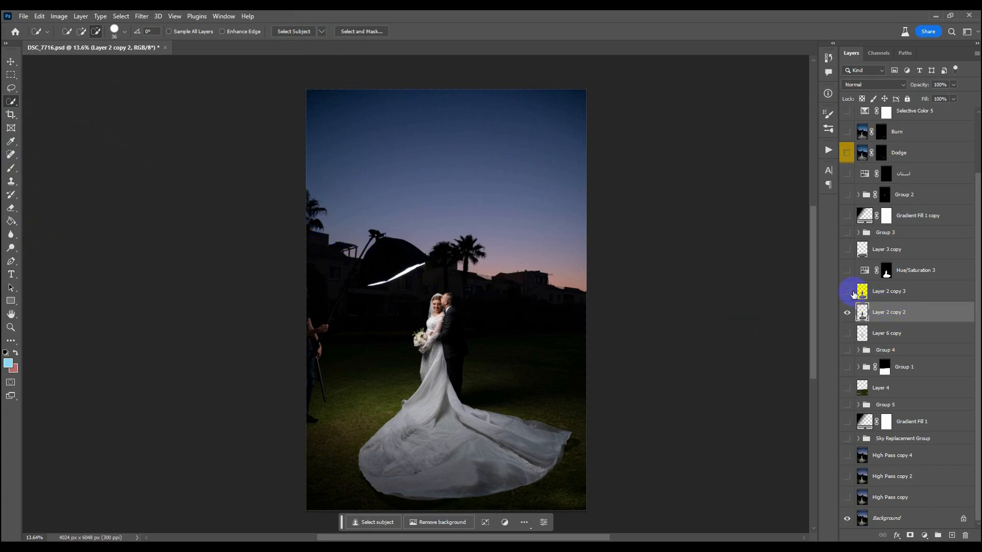
pyautogui.click(847, 312)
pyautogui.click(889, 291)
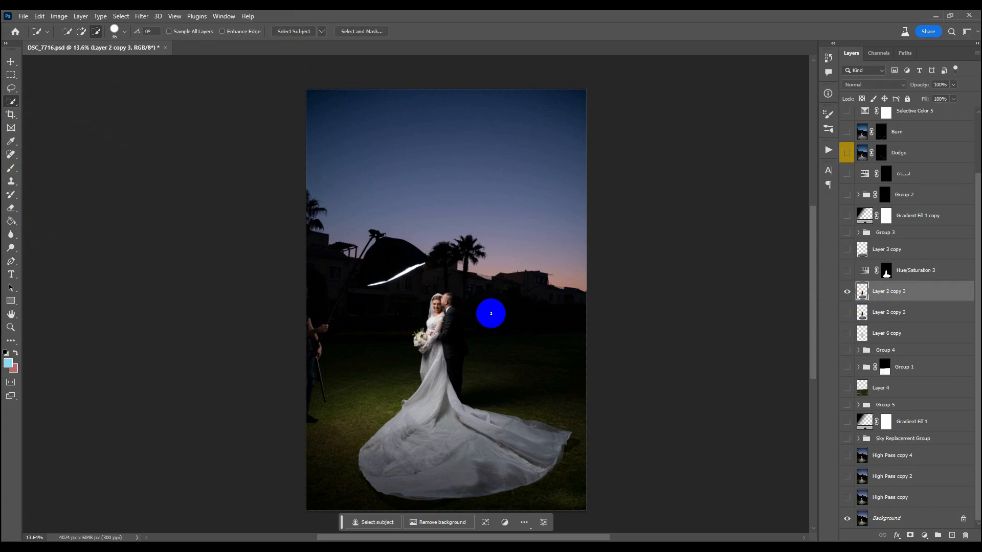
# Compare the couple's faces and upper bodies up close with Layer 2 copy 3 hidden and shown.
pyautogui.scroll(2, 435, 318)
pyautogui.scroll(5, 435, 318)
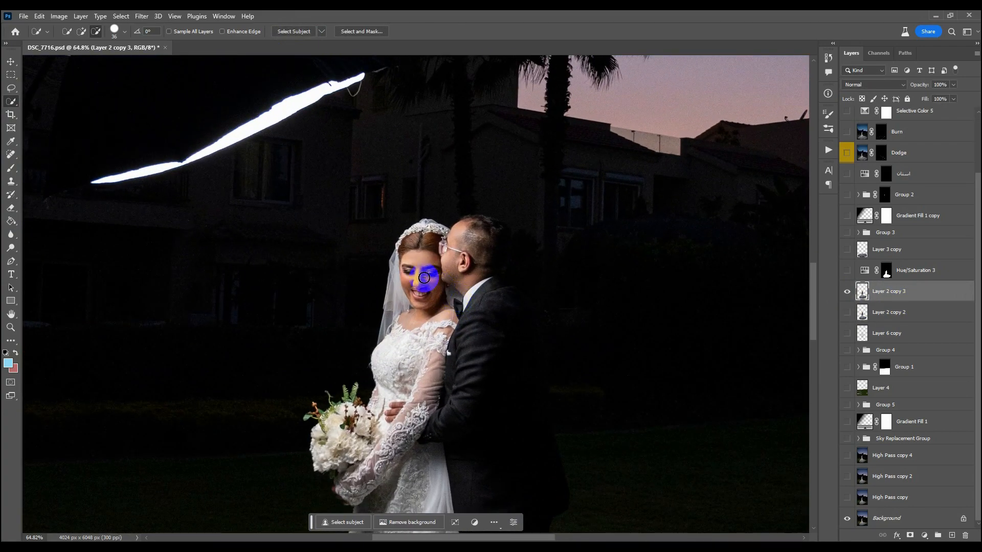
pyautogui.click(844, 295)
pyautogui.click(844, 296)
pyautogui.click(844, 295)
pyautogui.click(844, 296)
pyautogui.click(844, 296)
pyautogui.click(844, 296)
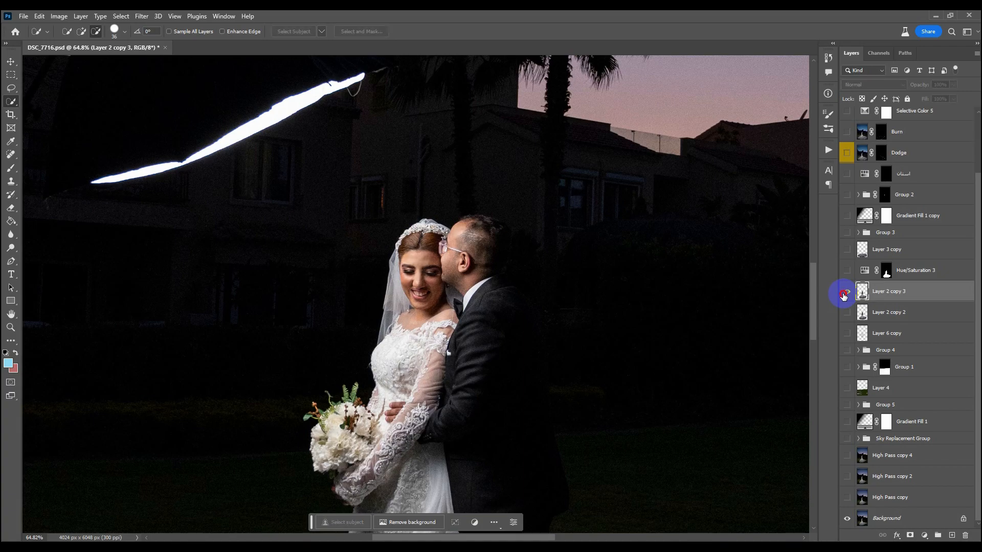
pyautogui.scroll(-10, 489, 280)
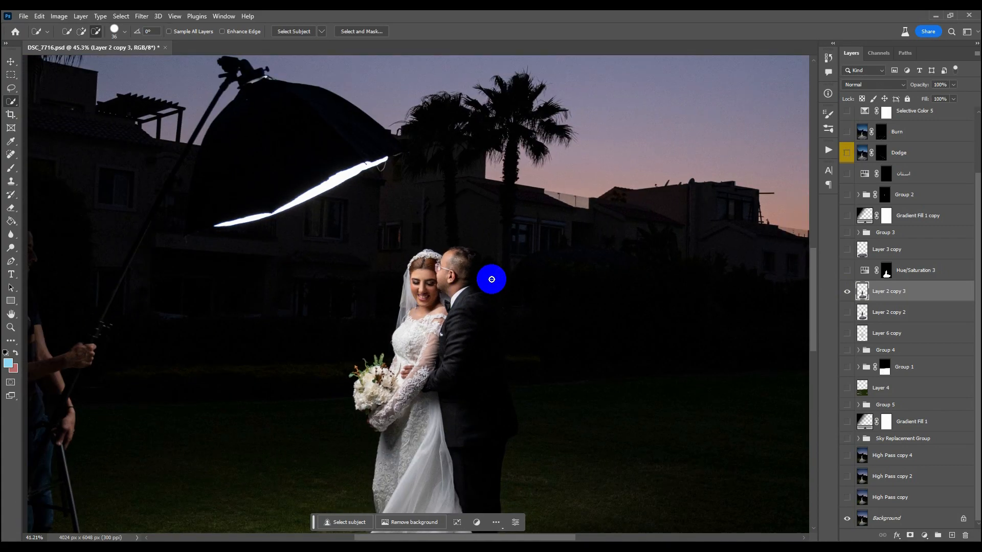
pyautogui.scroll(1, 544, 406)
pyautogui.scroll(-2, 544, 407)
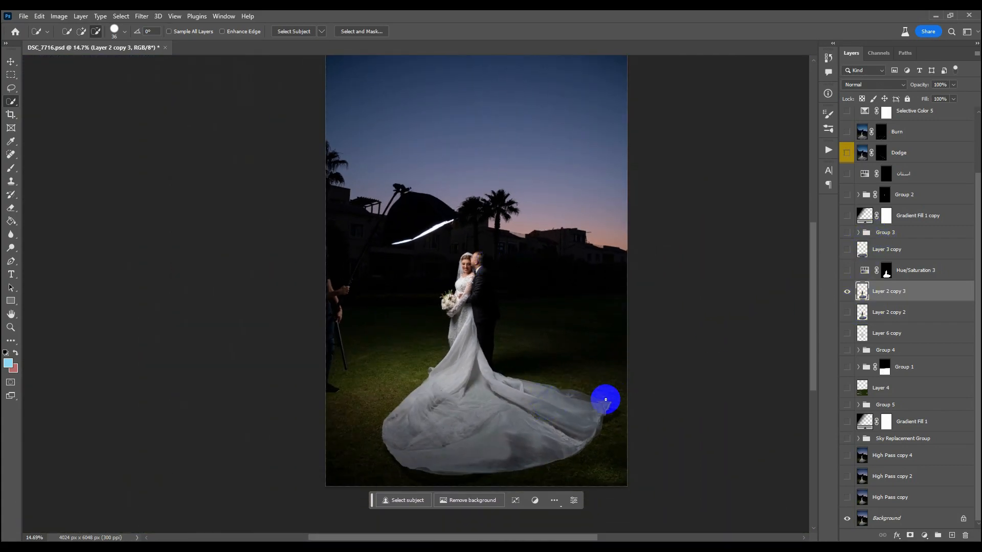
# Select Layer 3 copy and make it visible to add the widened dress train.
pyautogui.click(857, 255)
pyautogui.click(848, 250)
pyautogui.click(849, 251)
pyautogui.click(848, 250)
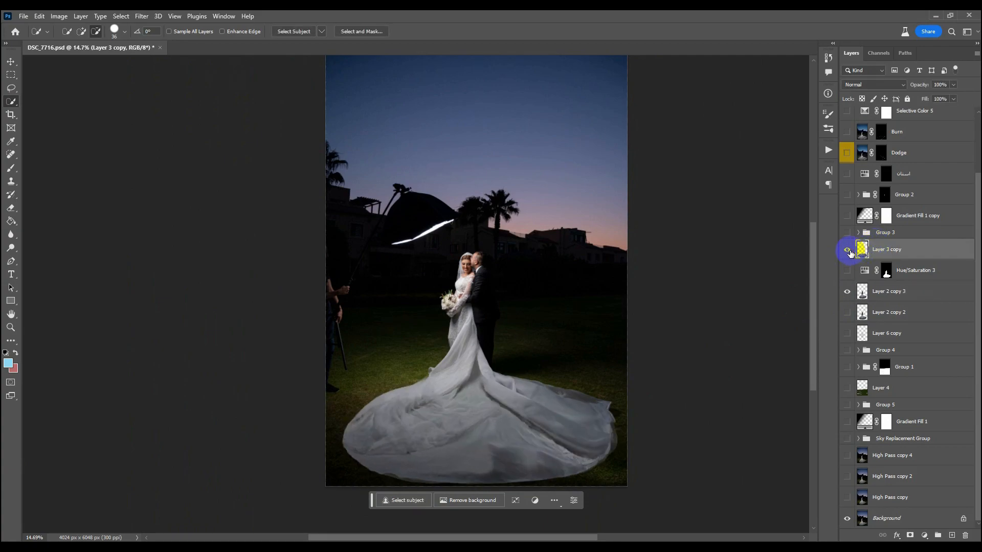
# Try a Warp transform on the dress train in Layer 3 copy.
pyautogui.hotkey('ctrl', 't')
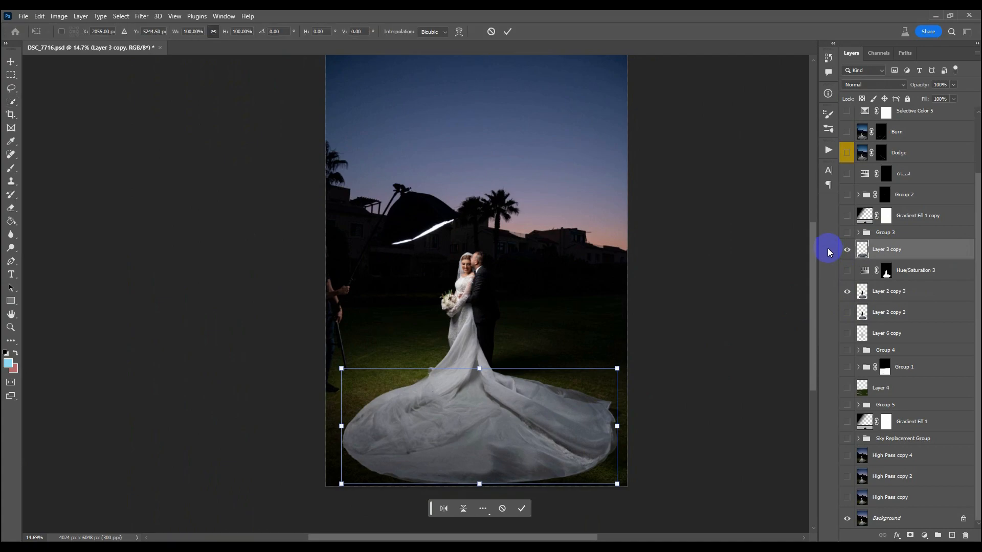
pyautogui.rightClick(473, 415)
pyautogui.click(492, 268)
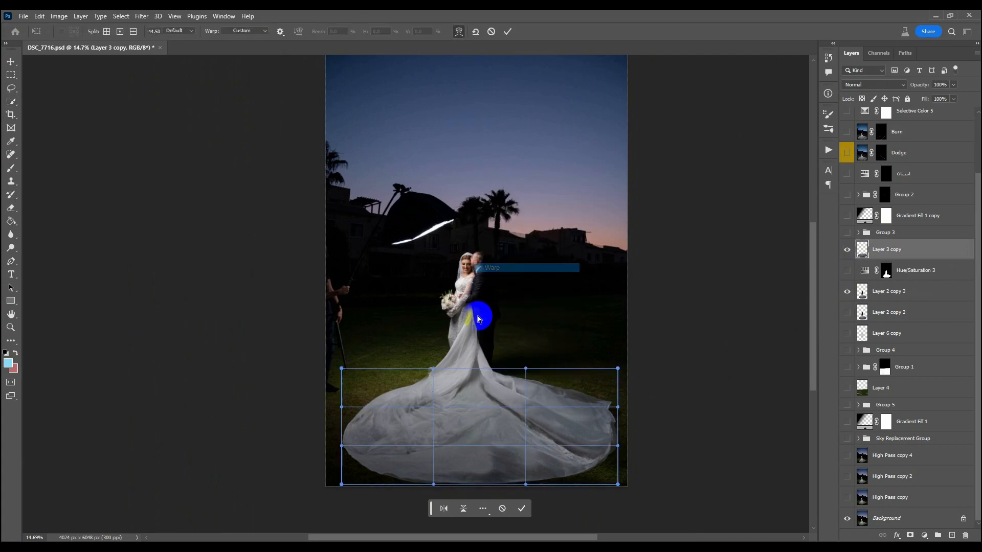
pyautogui.moveTo(437, 438); pyautogui.dragTo(436, 447)
pyautogui.rightClick(436, 448)
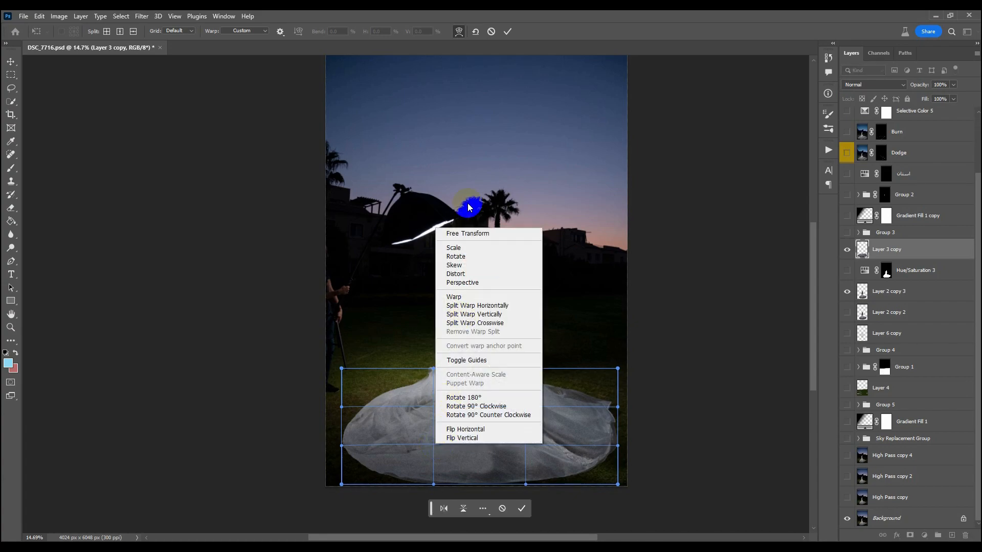
pyautogui.click(571, 421)
pyautogui.press('Return')
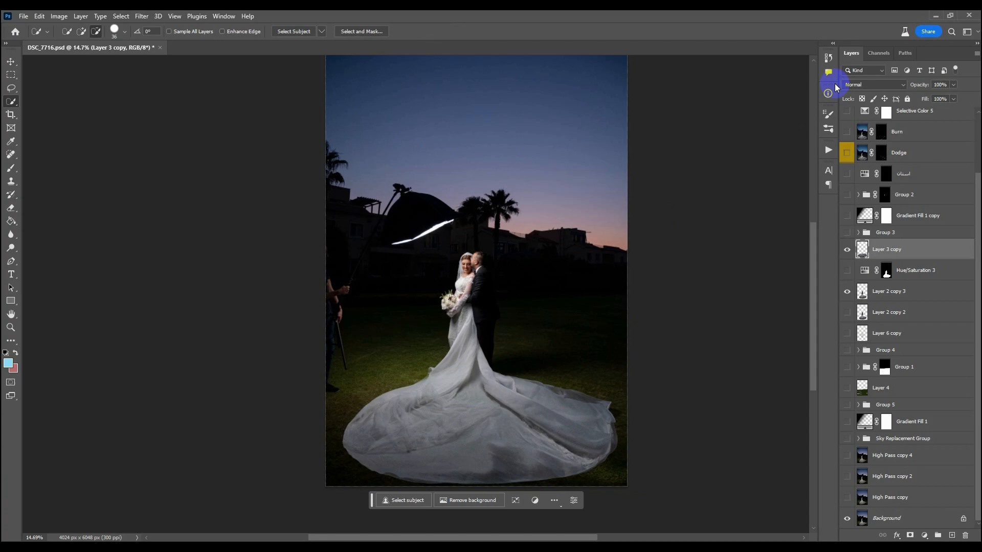
# Undo the free transform by returning to the history state just before it.
pyautogui.click(828, 58)
pyautogui.click(743, 503)
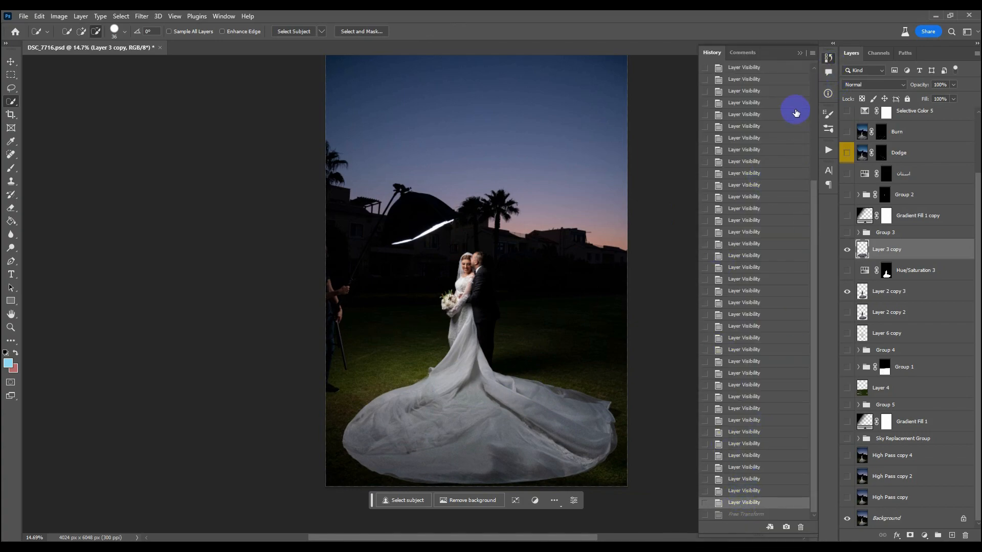
pyautogui.click(828, 59)
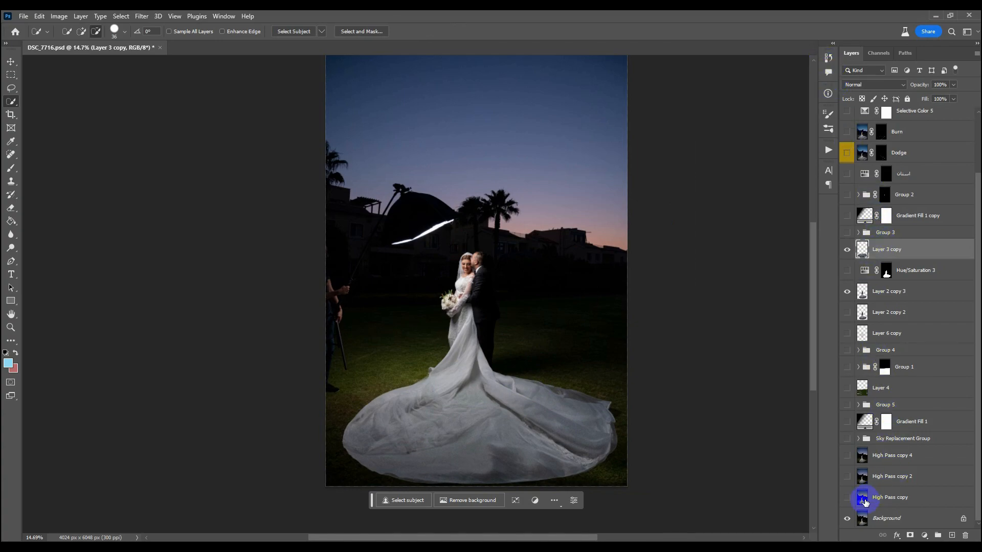
# Compare the original Background layer on its own with the current retouched composite.
pyautogui.keyDown('alt'); pyautogui.click(847, 518); pyautogui.keyUp('alt')
pyautogui.keyDown('alt'); pyautogui.click(848, 518); pyautogui.keyUp('alt')
pyautogui.keyDown('alt'); pyautogui.click(847, 517); pyautogui.keyUp('alt')
pyautogui.keyDown('alt'); pyautogui.click(847, 517); pyautogui.keyUp('alt')
pyautogui.keyDown('alt'); pyautogui.click(847, 518); pyautogui.keyUp('alt')
pyautogui.keyDown('alt'); pyautogui.click(848, 518); pyautogui.keyUp('alt')
# Show the High Pass copy layer and check the cleaned-up edge of the dress train.
pyautogui.click(847, 495)
pyautogui.click(847, 495)
pyautogui.click(847, 494)
pyautogui.click(848, 495)
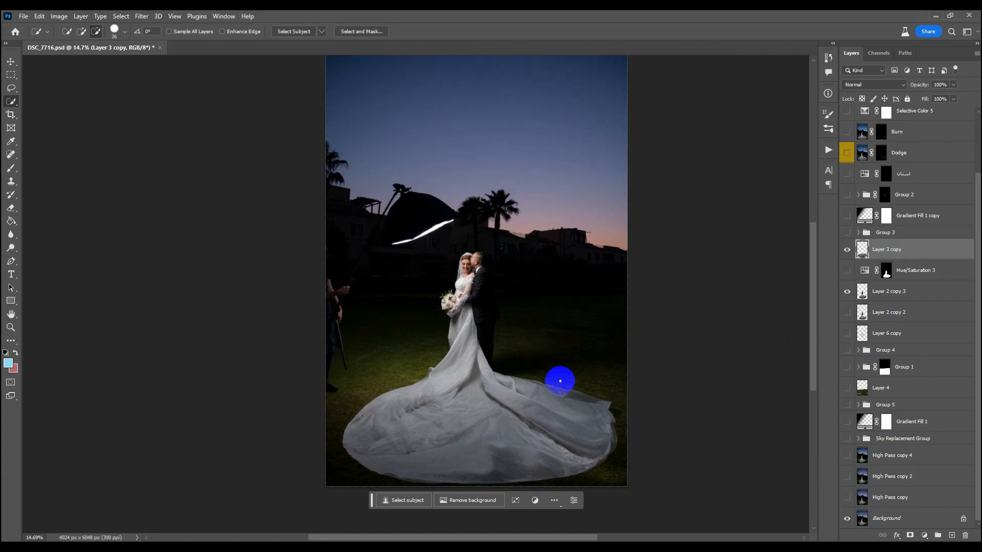
pyautogui.scroll(2, 597, 397)
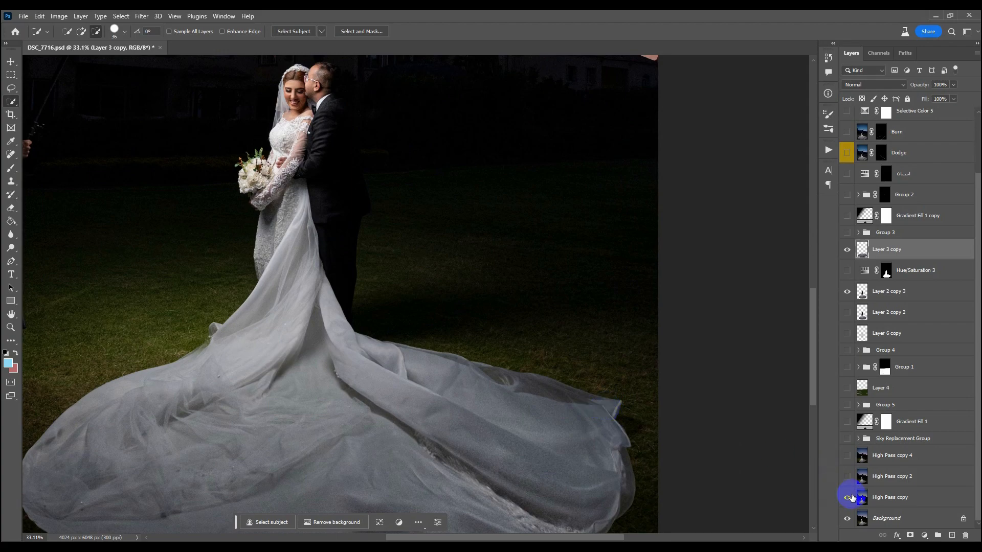
pyautogui.click(849, 497)
pyautogui.click(849, 497)
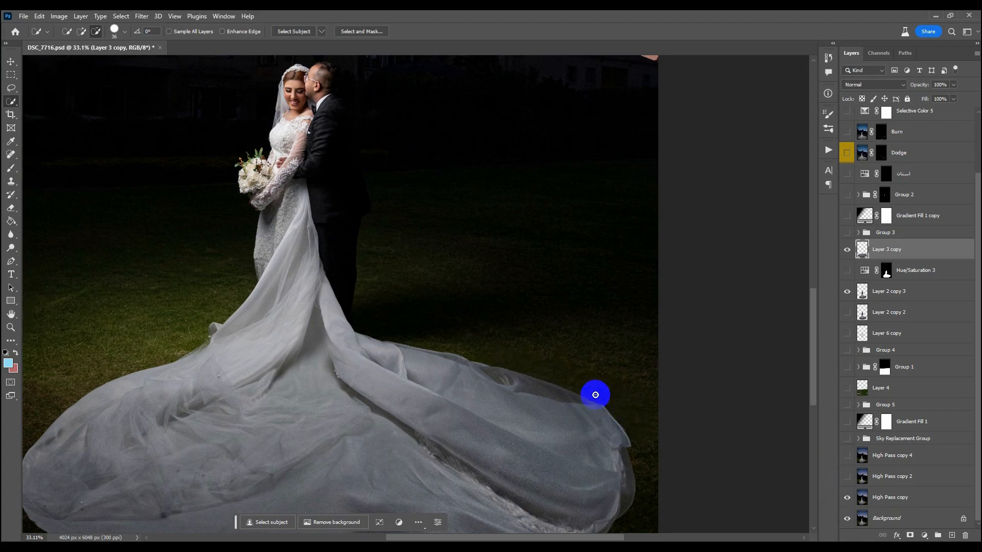
# Compare the skyline and the softbox area with High Pass copy hidden and shown.
pyautogui.scroll(-2, 592, 391)
pyautogui.scroll(2, 307, 266)
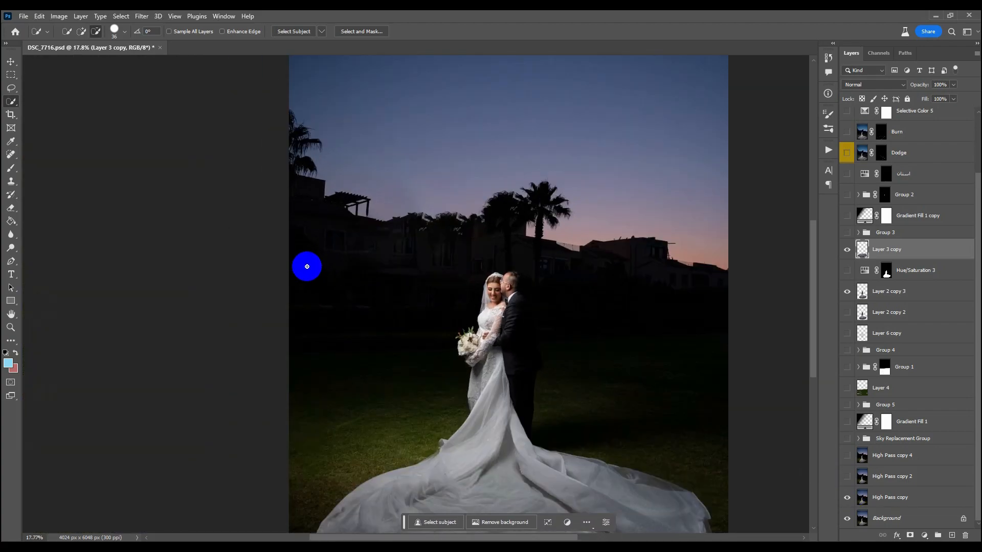
pyautogui.click(847, 497)
pyautogui.click(847, 498)
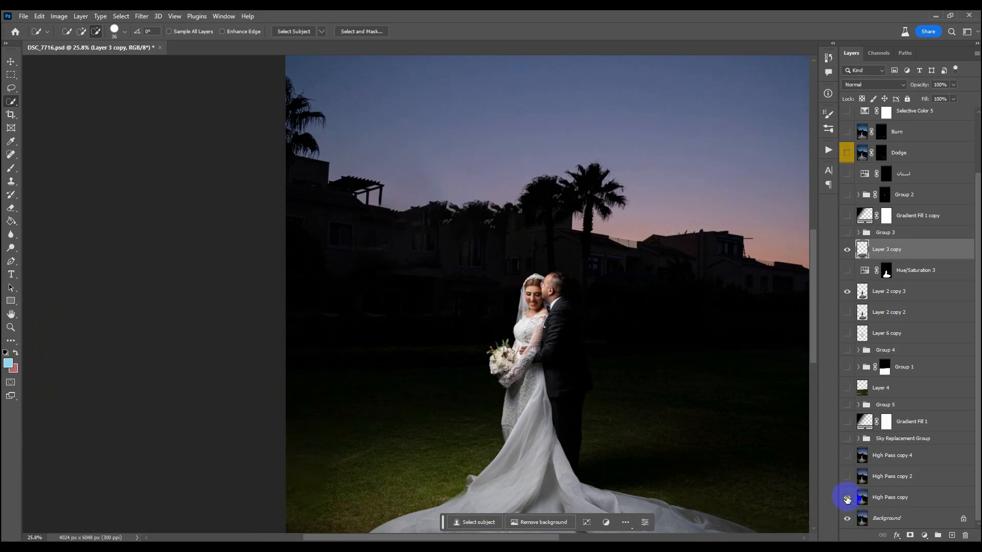
pyautogui.click(848, 499)
pyautogui.click(847, 499)
pyautogui.click(847, 499)
pyautogui.click(847, 499)
pyautogui.scroll(-5, 556, 362)
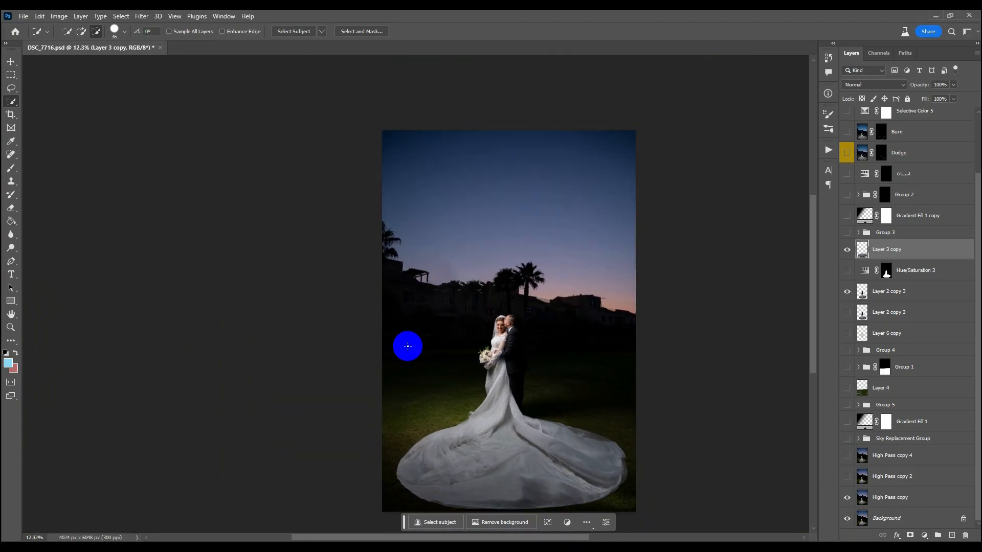
pyautogui.scroll(3, 590, 441)
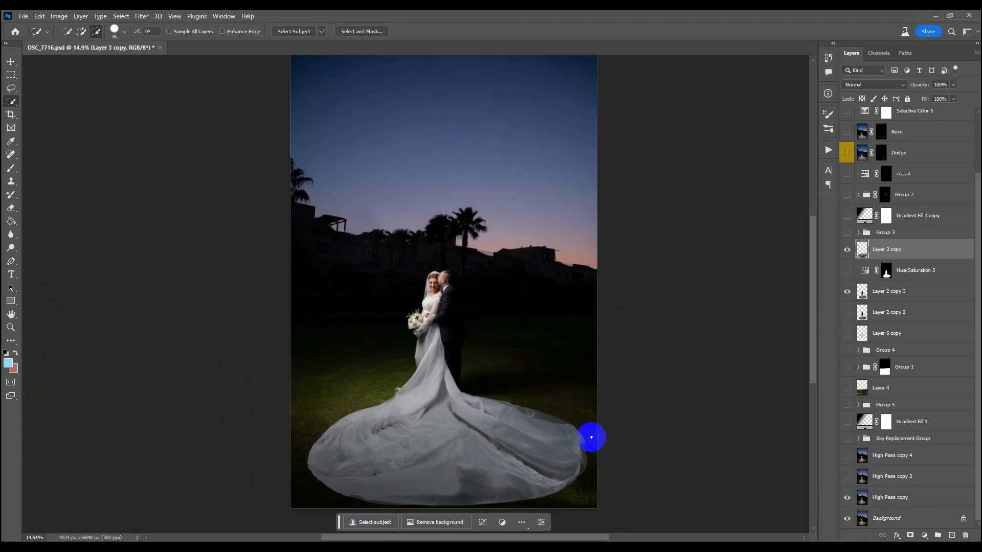
pyautogui.scroll(1, 591, 437)
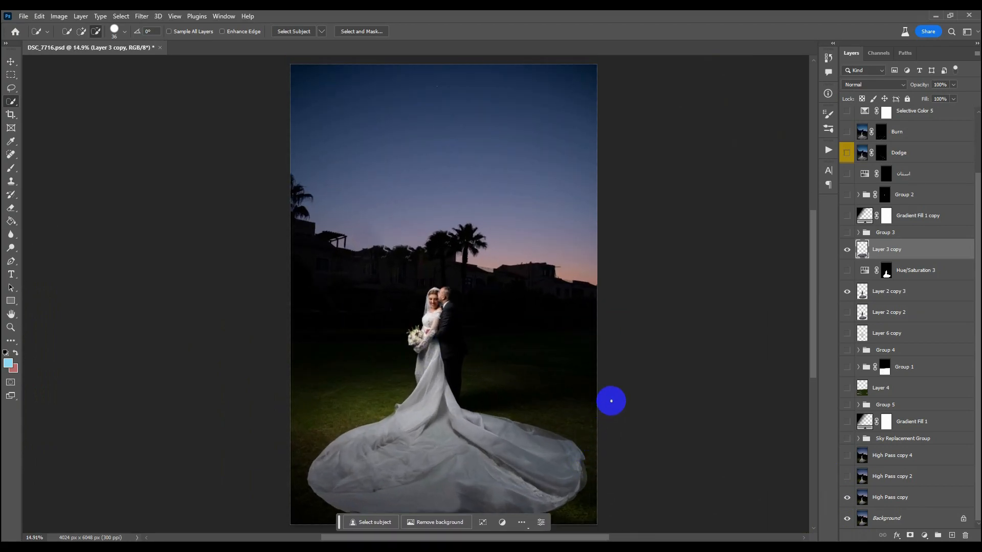
# Review the removal of the softbox and assistant across the full photo by hiding and showing High Pass copy.
pyautogui.click(847, 499)
pyautogui.click(847, 499)
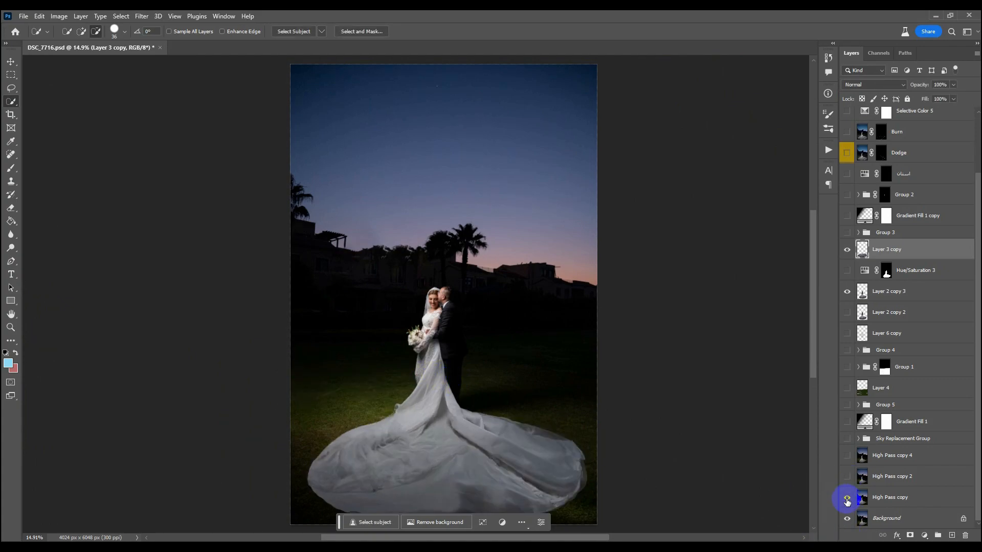
pyautogui.click(847, 499)
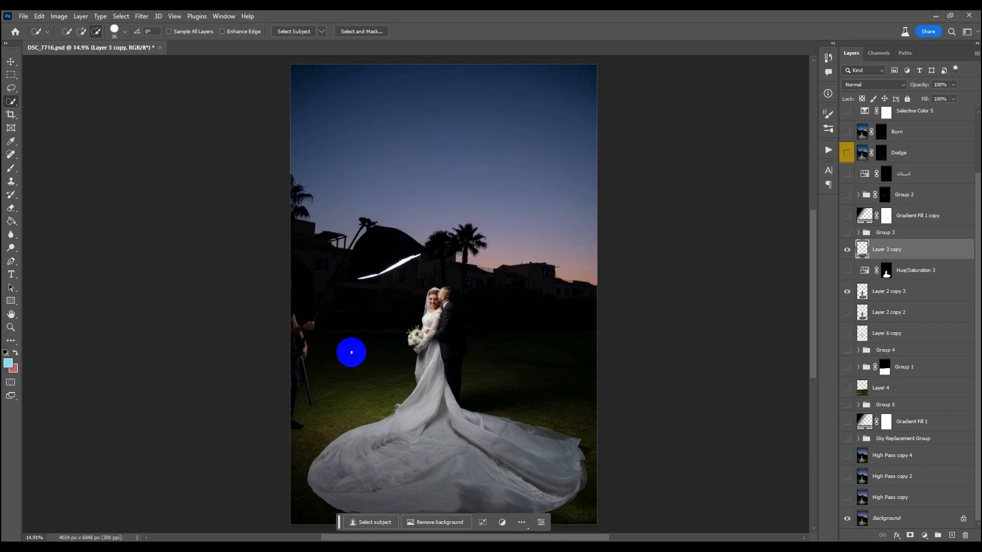
pyautogui.click(847, 497)
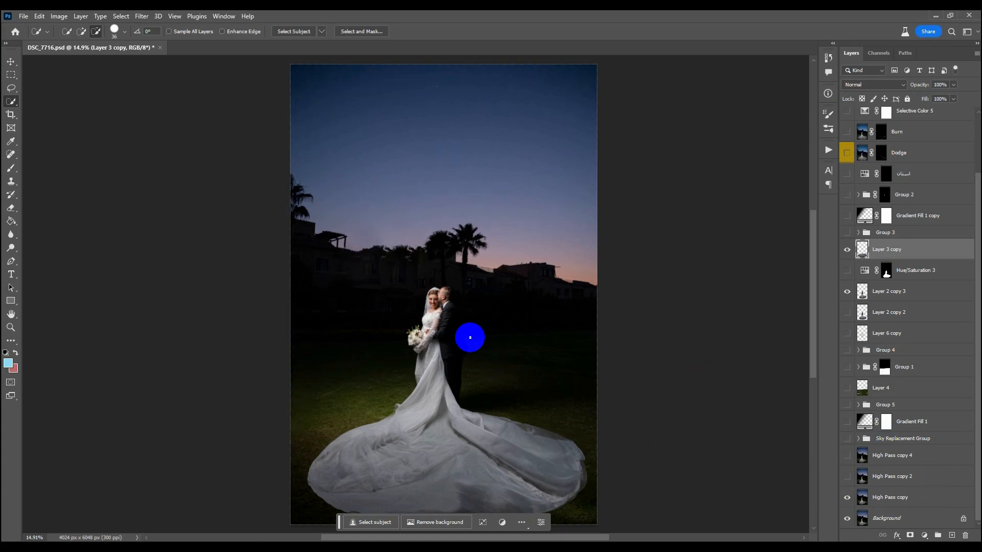
pyautogui.scroll(-2, 461, 313)
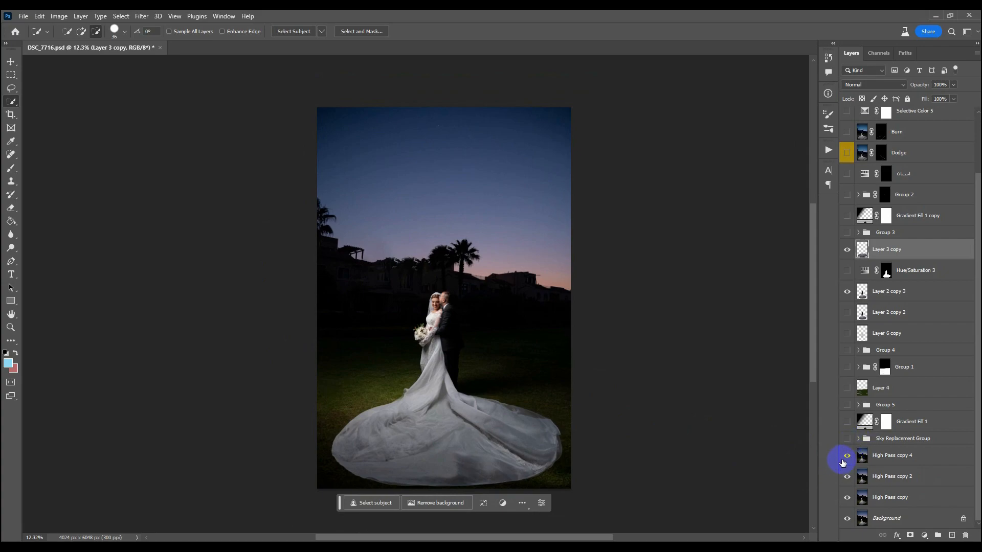
# Compare the photo with High Pass copy 2 and High Pass copy 4 hidden and shown.
pyautogui.scroll(2, 352, 404)
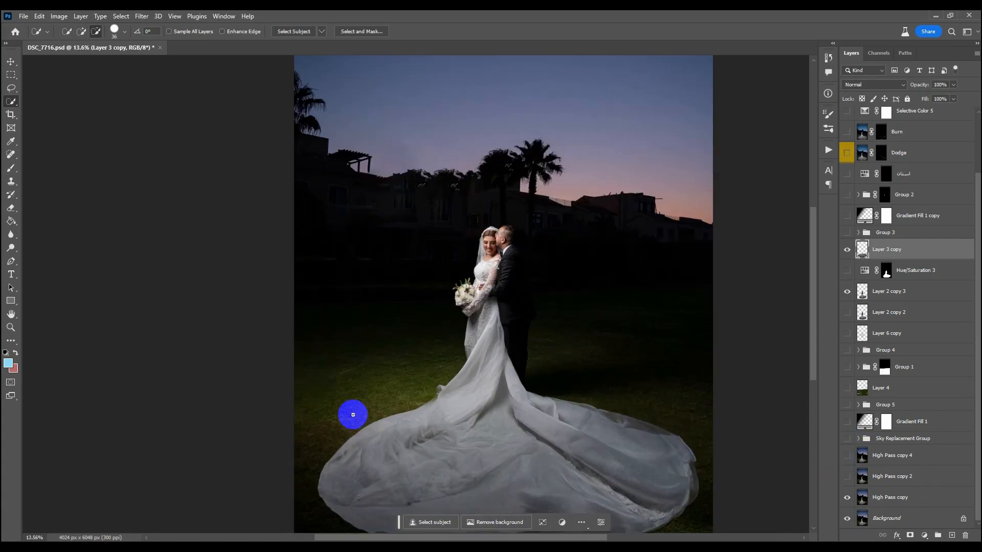
pyautogui.scroll(5, 431, 319)
pyautogui.click(847, 455)
pyautogui.scroll(-4, 381, 381)
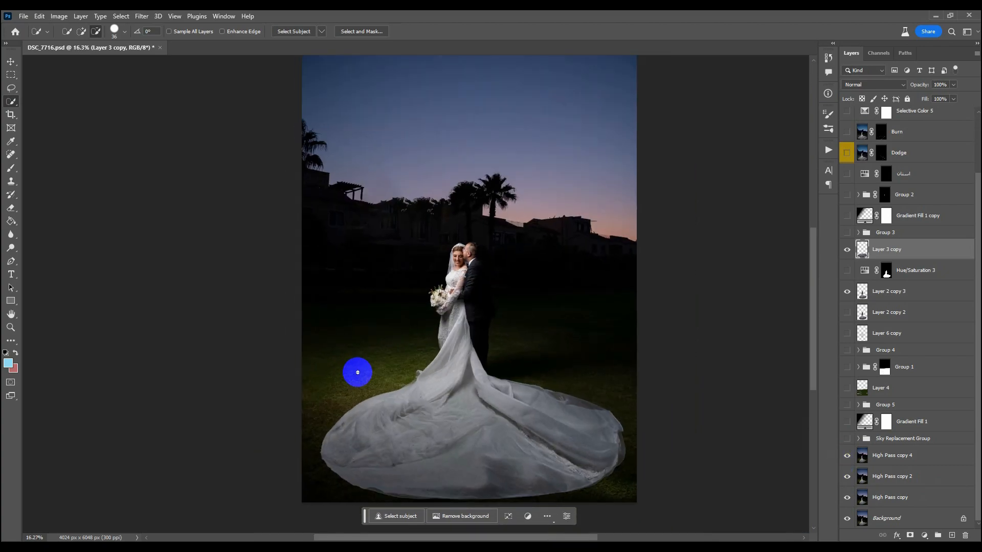
pyautogui.scroll(-2, 502, 357)
pyautogui.scroll(2, 499, 319)
# Show the Sky Replacement Group and examine the starry sky across the full photo.
pyautogui.click(847, 439)
pyautogui.click(865, 440)
pyautogui.scroll(2, 436, 369)
pyautogui.scroll(-2, 441, 371)
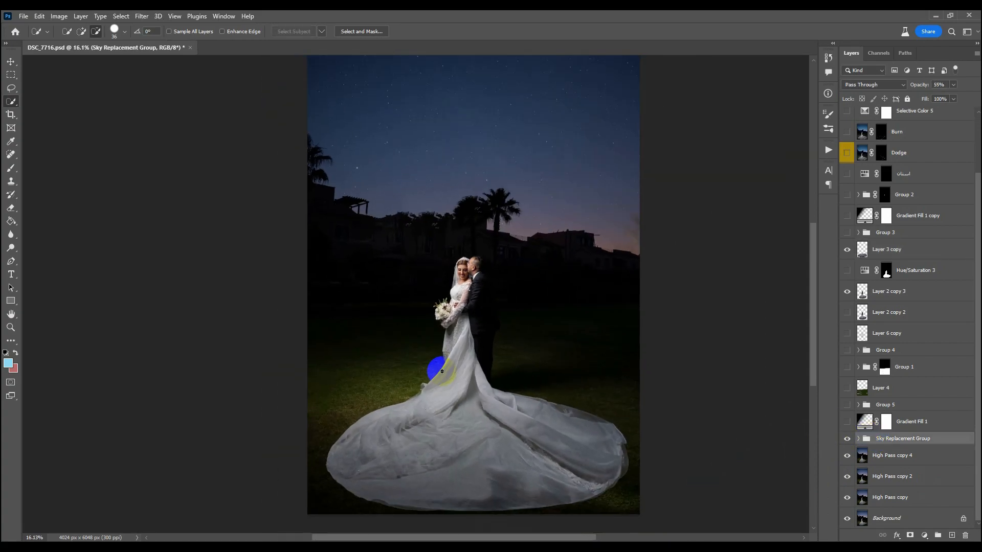
pyautogui.scroll(-2, 441, 371)
pyautogui.scroll(2, 457, 106)
pyautogui.scroll(-1, 457, 105)
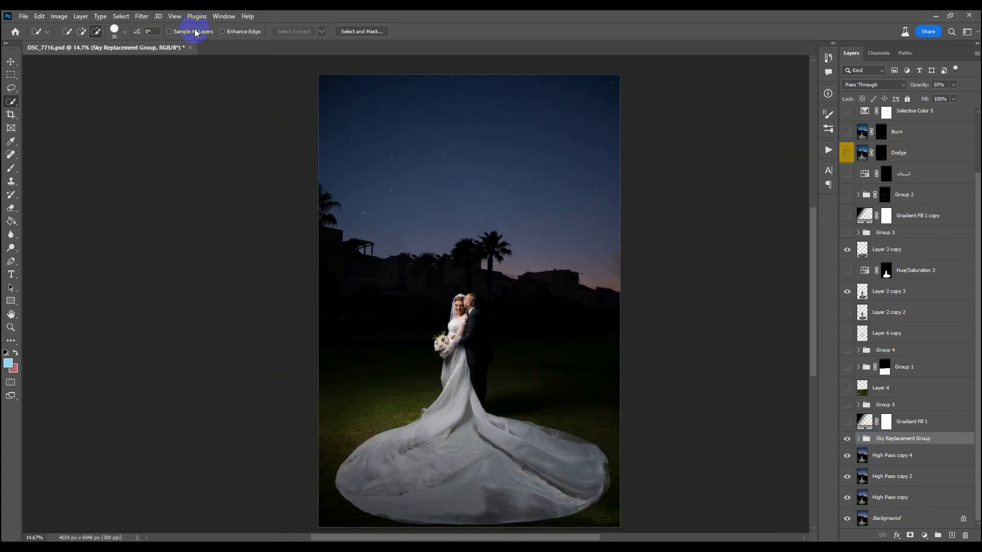
# Select the High Pass copy 4 layer and point out the Sky Replacement command without running it.
pyautogui.click(38, 17)
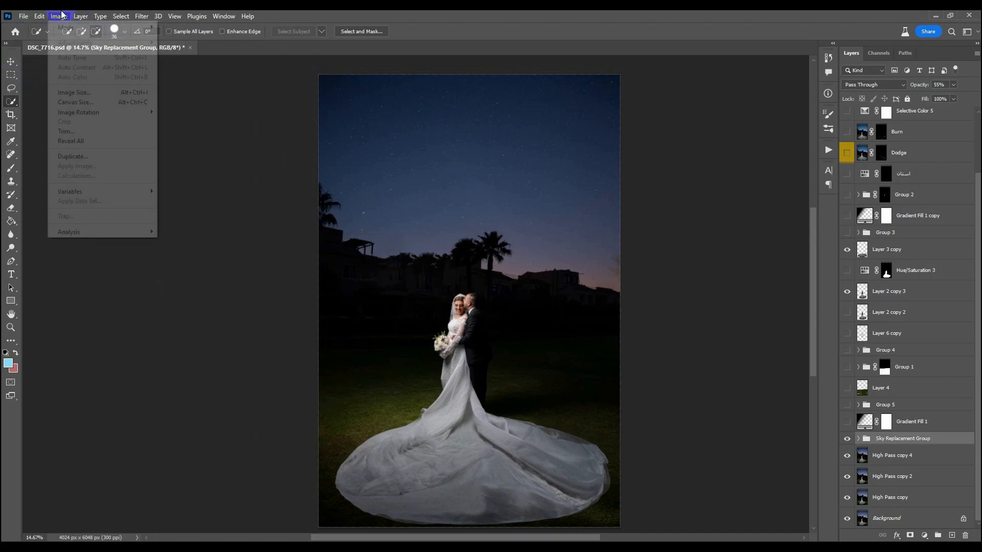
pyautogui.moveTo(28, 24)
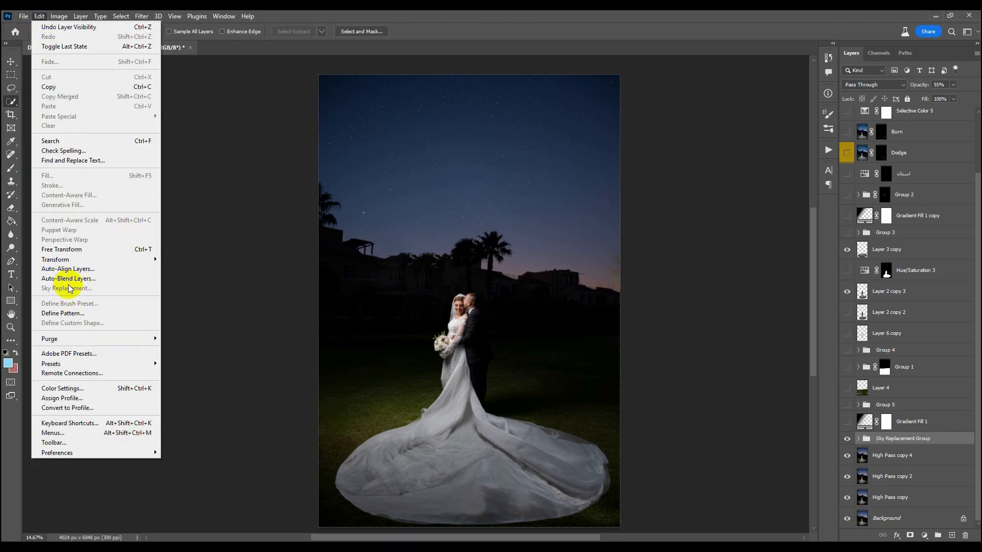
pyautogui.click(427, 351)
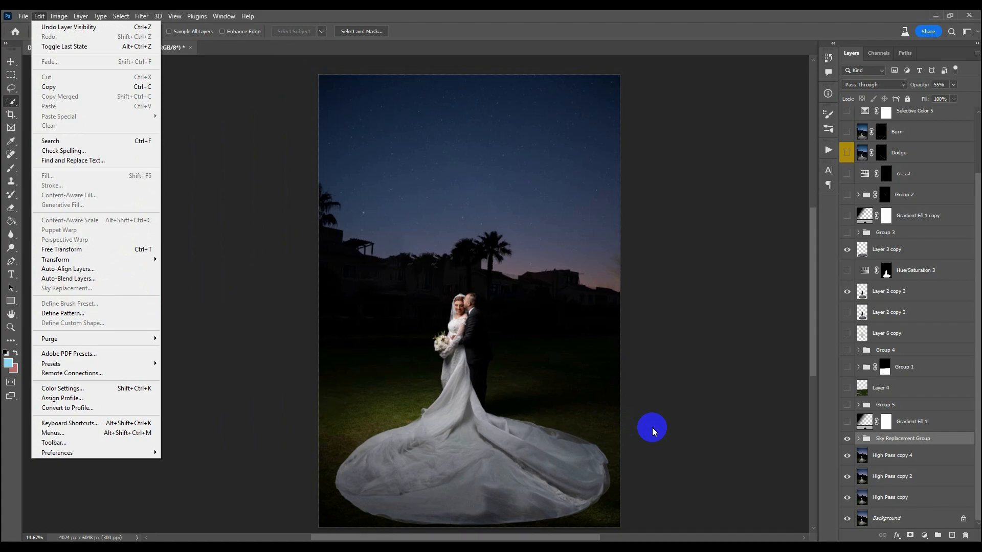
pyautogui.click(890, 462)
pyautogui.click(37, 14)
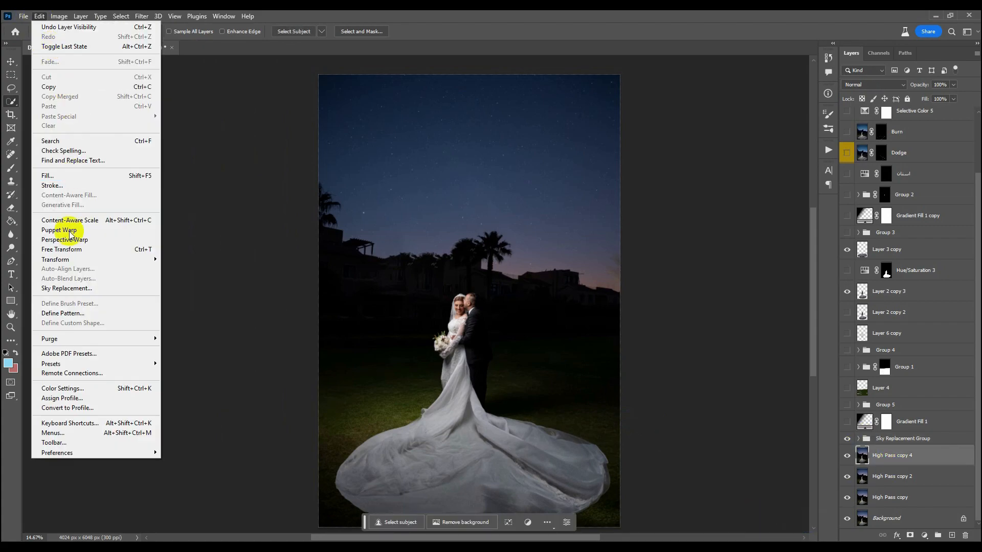
pyautogui.click(522, 238)
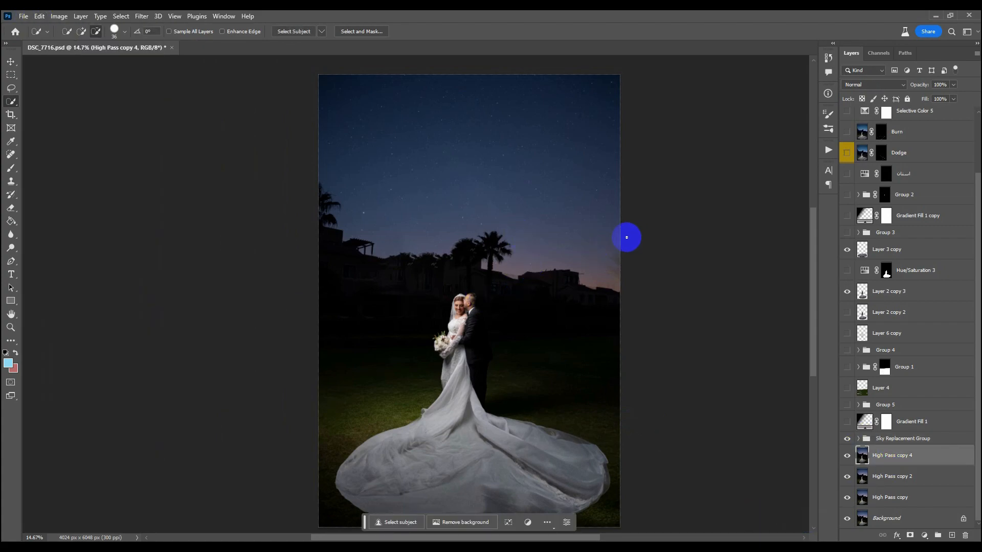
# Inspect the Sky layer inside the Sky Replacement Group and collapse the group again.
pyautogui.click(860, 438)
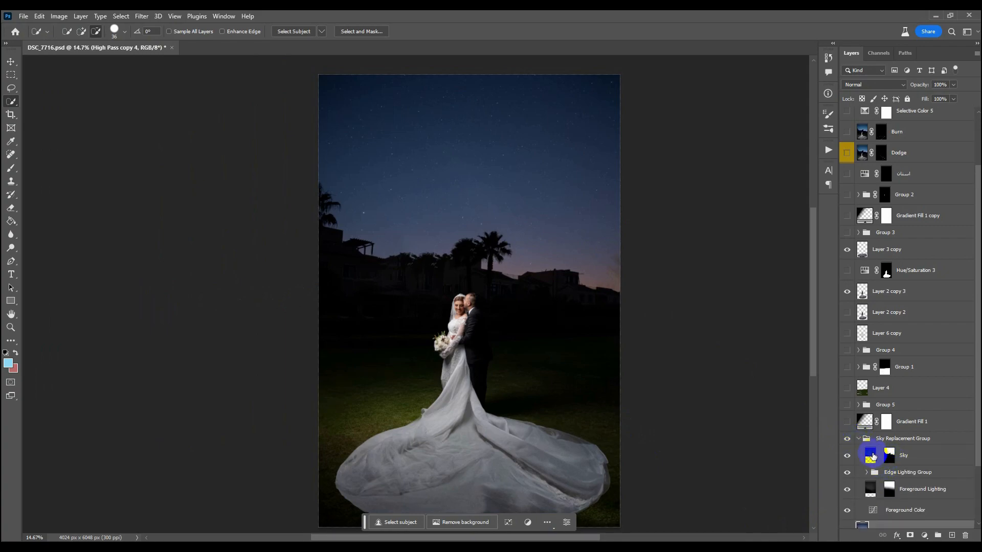
pyautogui.click(870, 453)
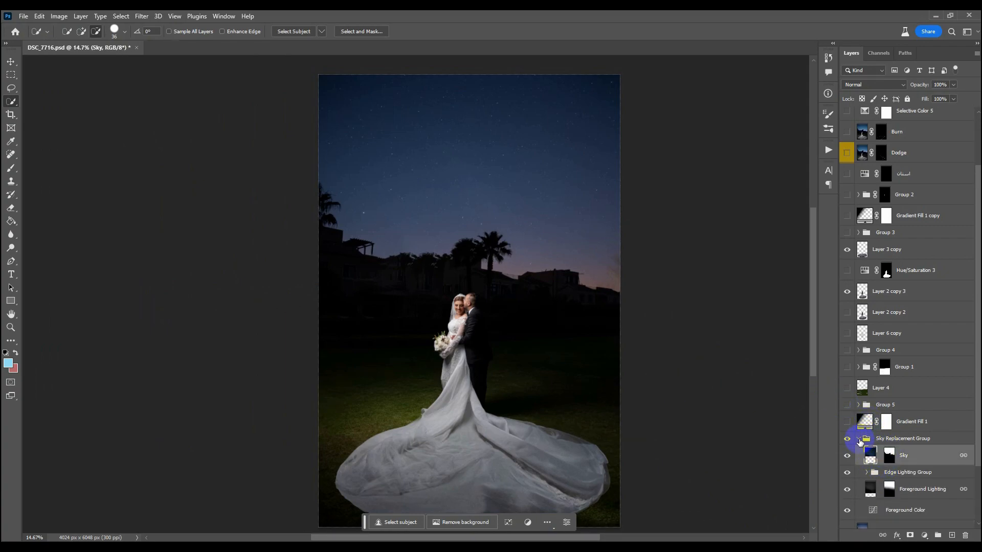
pyautogui.click(871, 455)
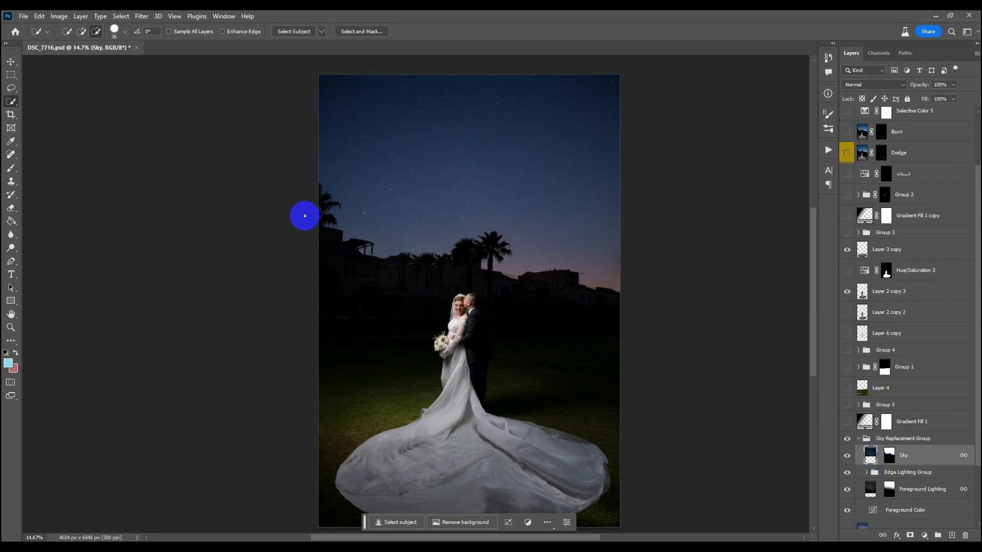
pyautogui.click(859, 439)
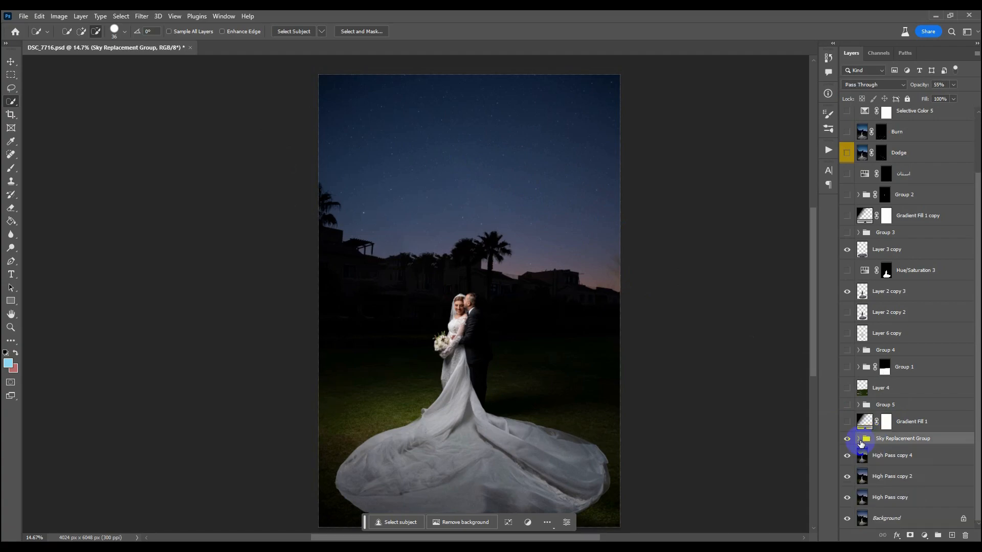
# Compare the sky with the Sky Replacement Group hidden and shown, leaving the group visible.
pyautogui.click(853, 441)
pyautogui.click(848, 439)
pyautogui.click(848, 440)
pyautogui.click(847, 439)
pyautogui.click(848, 439)
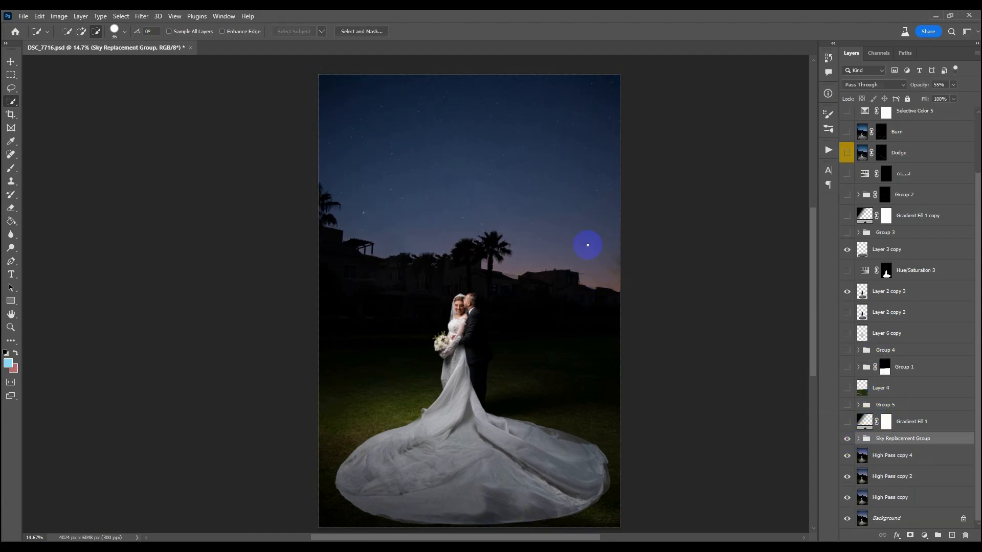
pyautogui.click(847, 439)
pyautogui.click(847, 439)
# Show the Gradient Fill 1 layer and compare the photo's edges with and without its darkening.
pyautogui.click(920, 429)
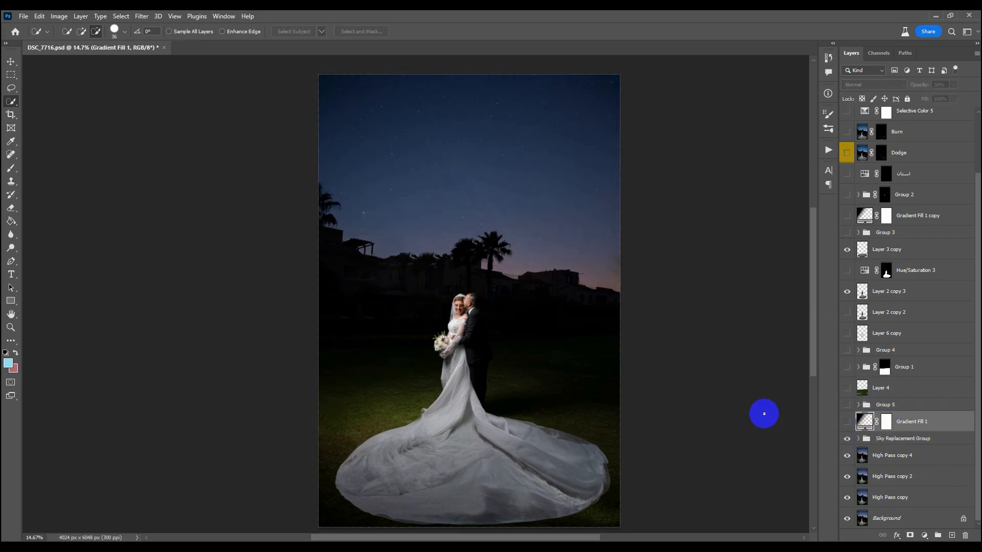
pyautogui.click(847, 423)
pyautogui.click(846, 422)
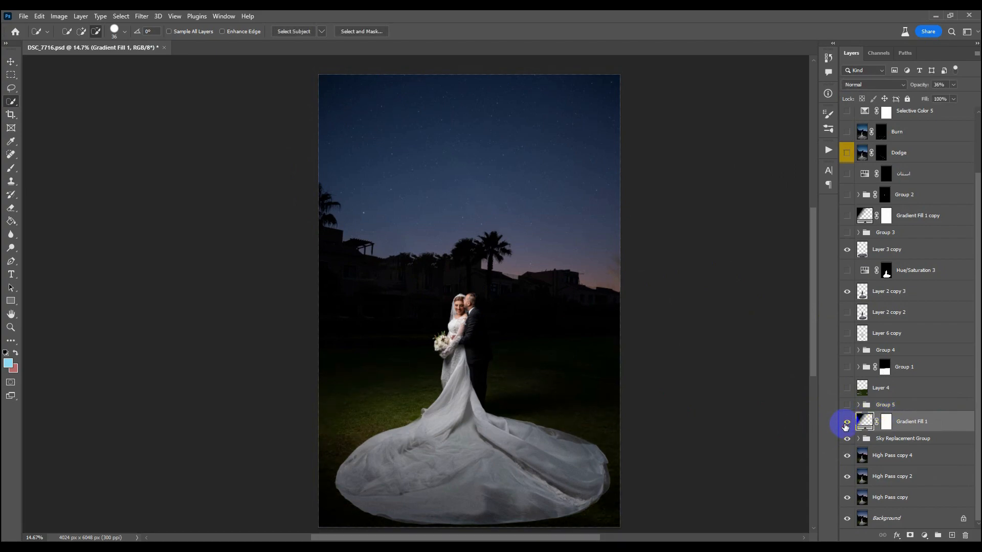
pyautogui.click(845, 424)
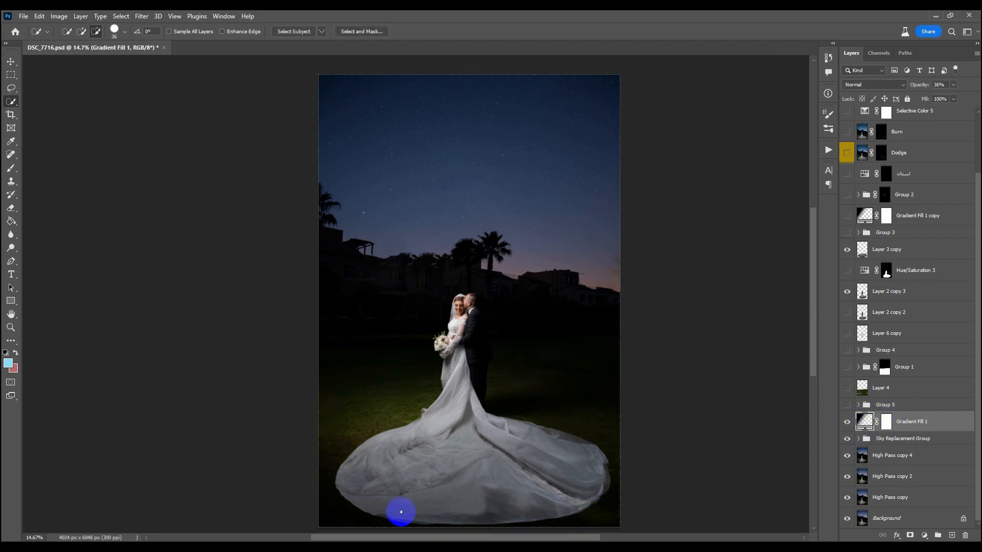
pyautogui.click(847, 422)
pyautogui.click(847, 422)
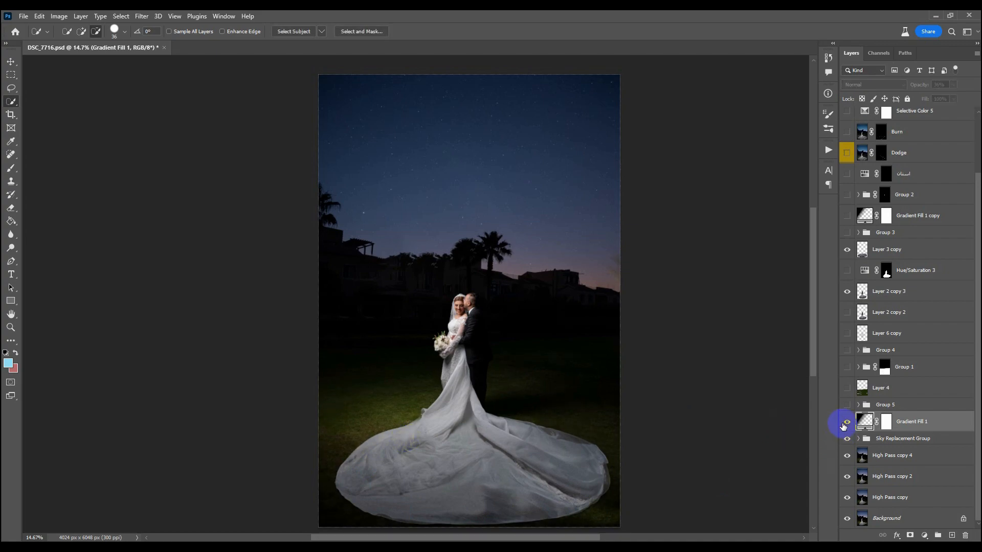
pyautogui.click(847, 422)
pyautogui.click(847, 422)
pyautogui.click(924, 535)
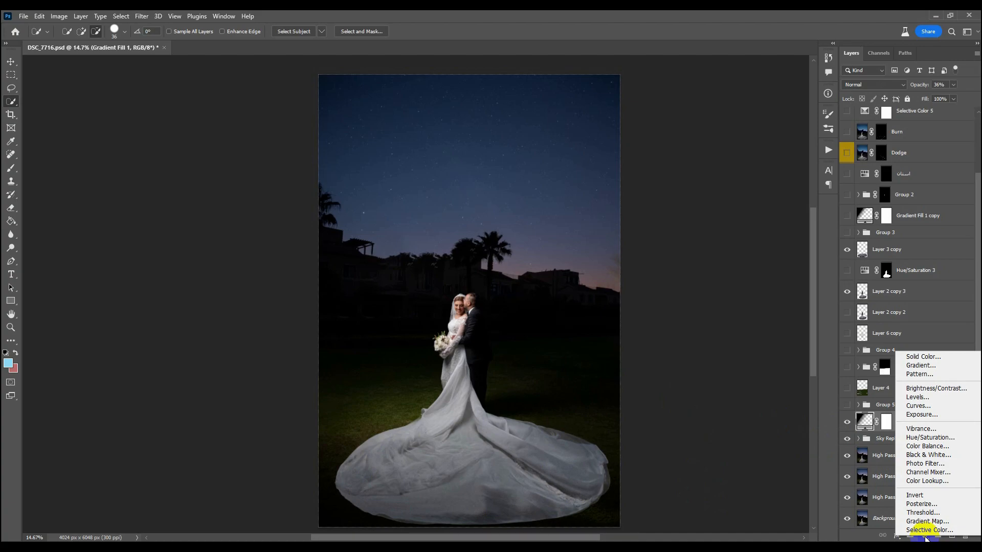
pyautogui.click(912, 366)
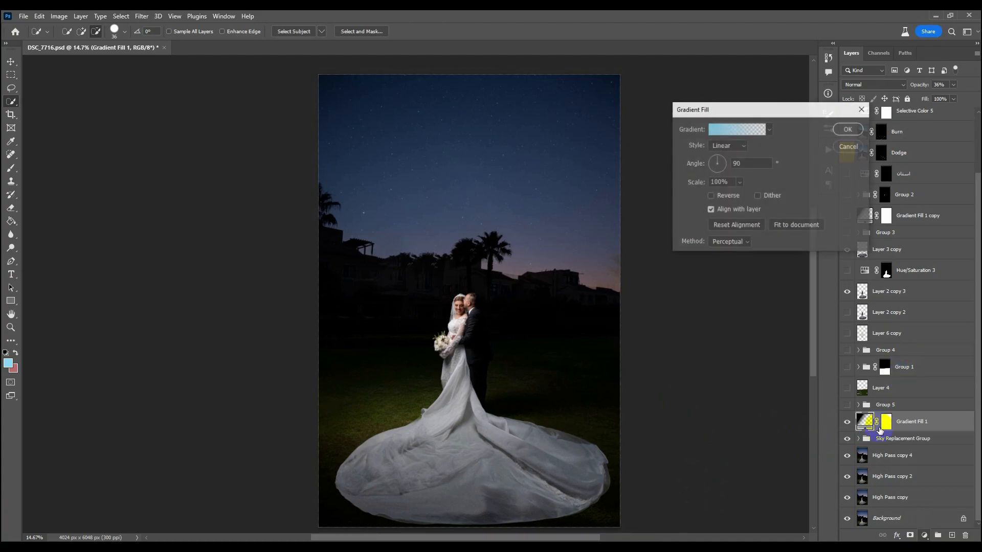
pyautogui.click(716, 139)
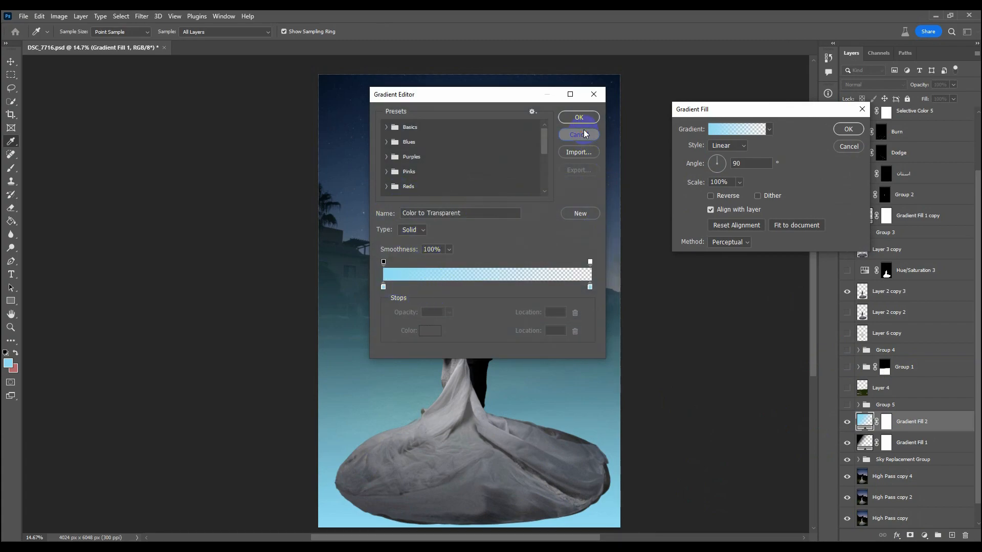
pyautogui.click(585, 134)
pyautogui.click(848, 146)
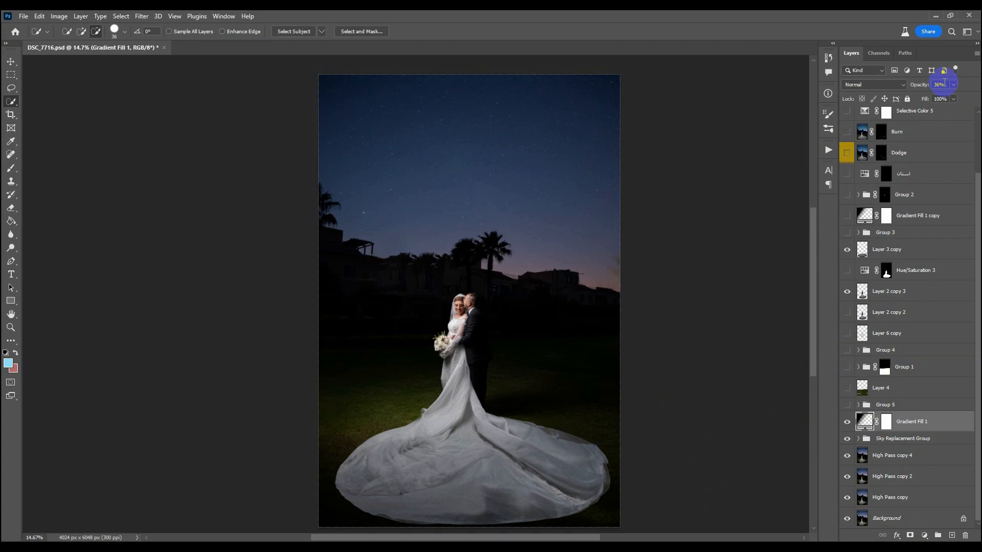
# Show Group 5 and compare the photo's colours with the group off and on, leaving it visible.
pyautogui.click(867, 406)
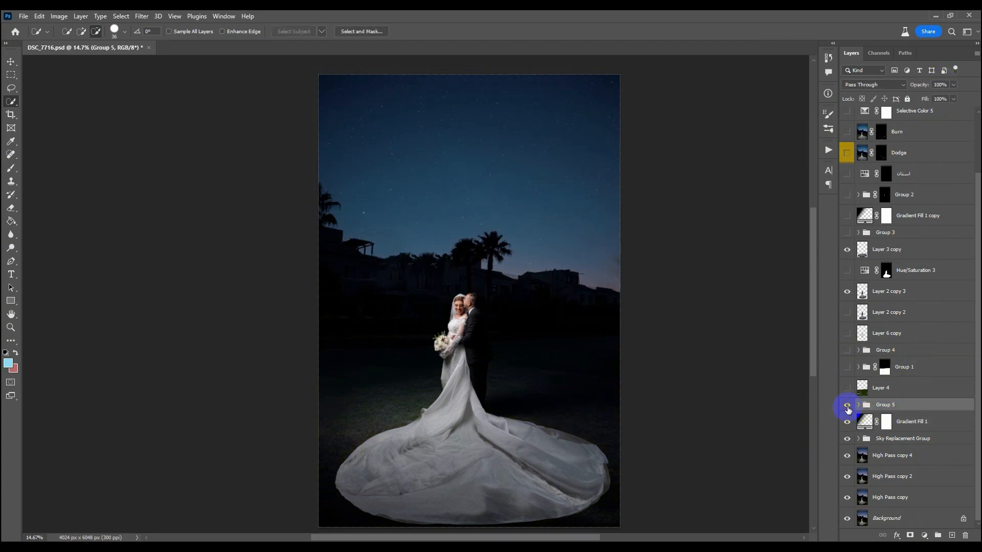
pyautogui.click(848, 407)
pyautogui.click(848, 408)
pyautogui.click(847, 408)
pyautogui.click(848, 408)
pyautogui.click(847, 409)
# Review Hue/Saturation 4, Color Lookup 2 and Color Lookup 2 copy inside Group 5, then collapse the group.
pyautogui.click(858, 405)
pyautogui.click(924, 422)
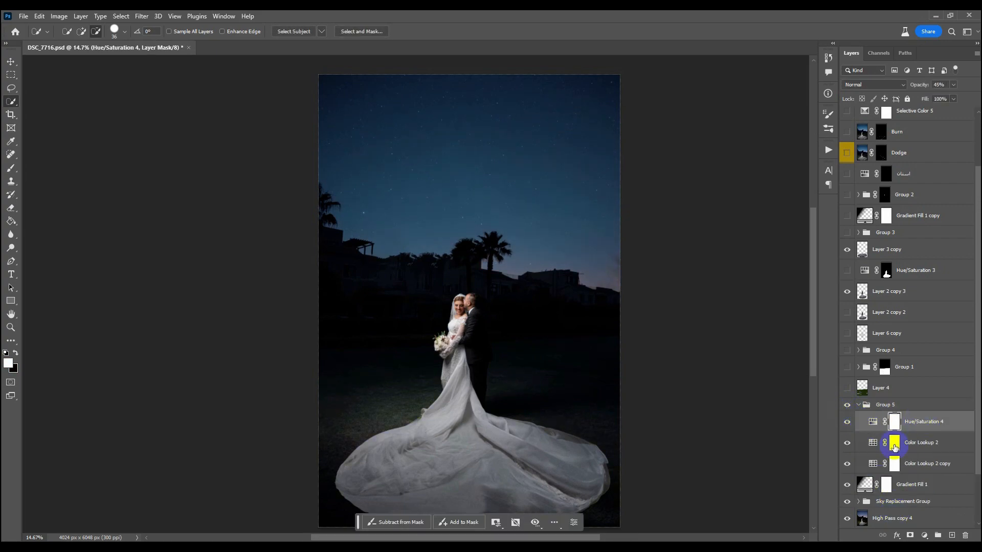
pyautogui.click(911, 443)
pyautogui.click(920, 467)
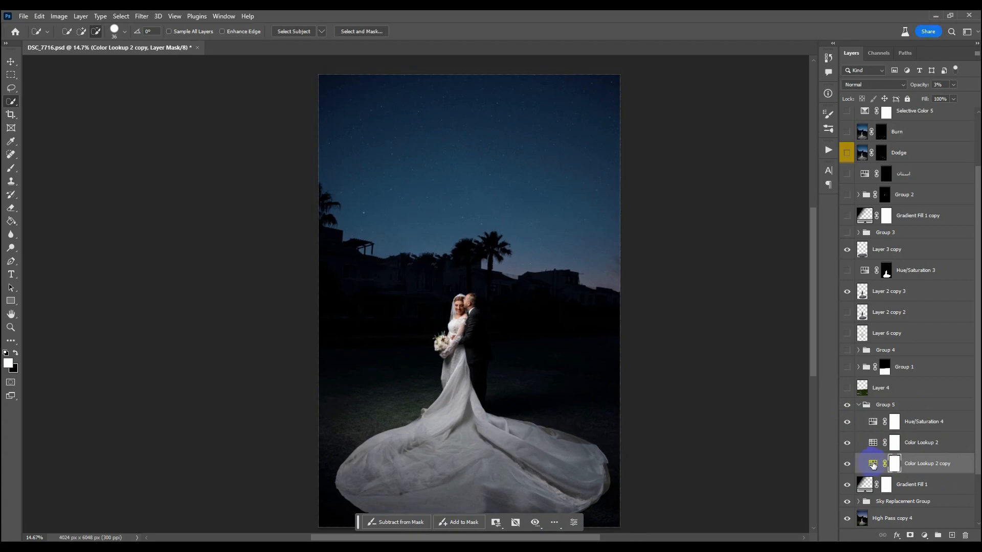
pyautogui.click(870, 444)
pyautogui.click(858, 405)
# Check the overall colour grade again by hiding and showing Group 5.
pyautogui.click(847, 406)
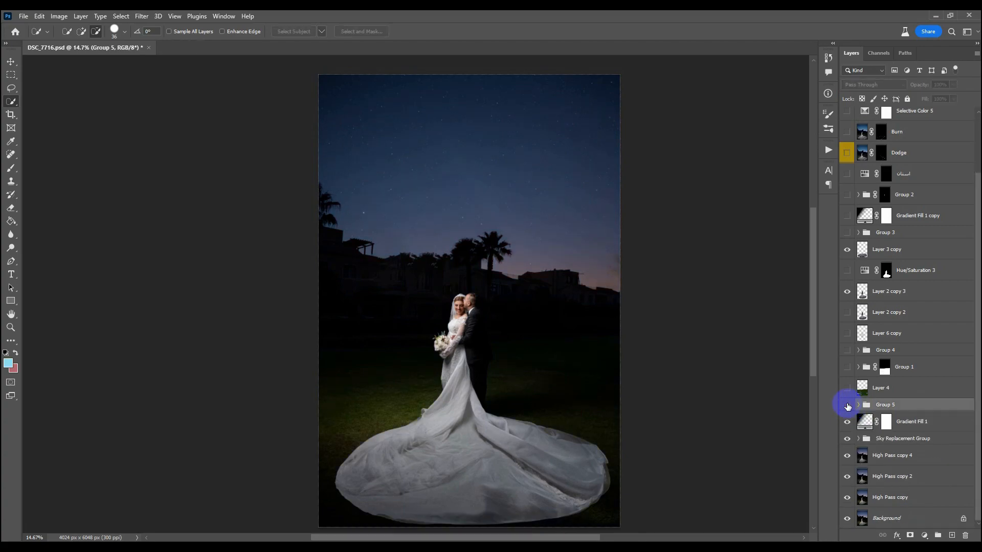
pyautogui.click(848, 406)
pyautogui.click(847, 406)
pyautogui.click(847, 406)
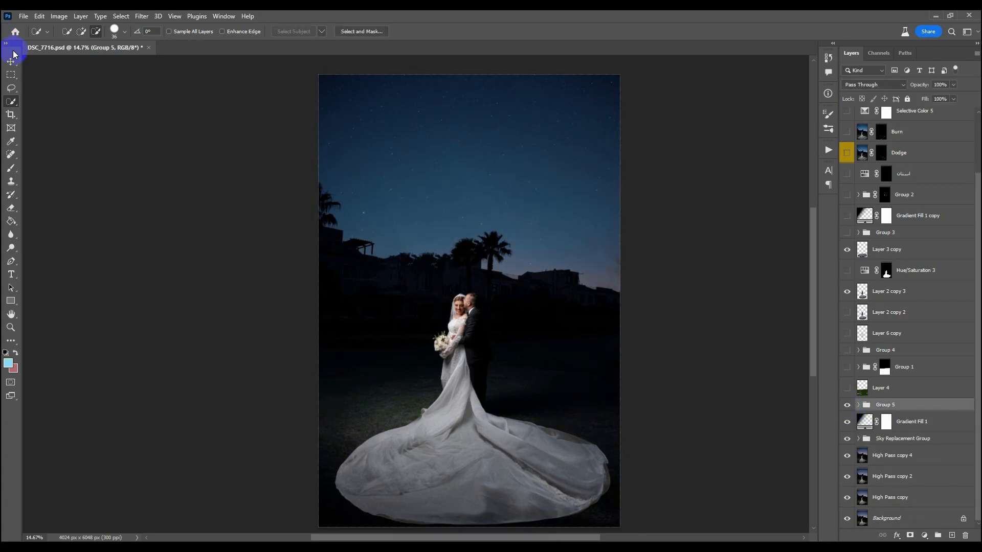
pyautogui.click(8, 63)
pyautogui.click(41, 62)
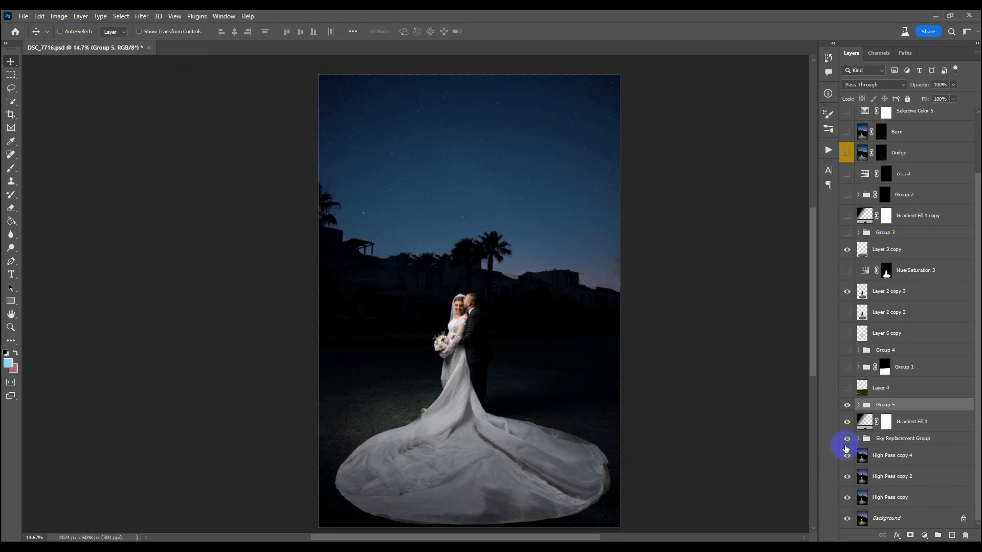
pyautogui.moveTo(489, 213); pyautogui.dragTo(441, 270)
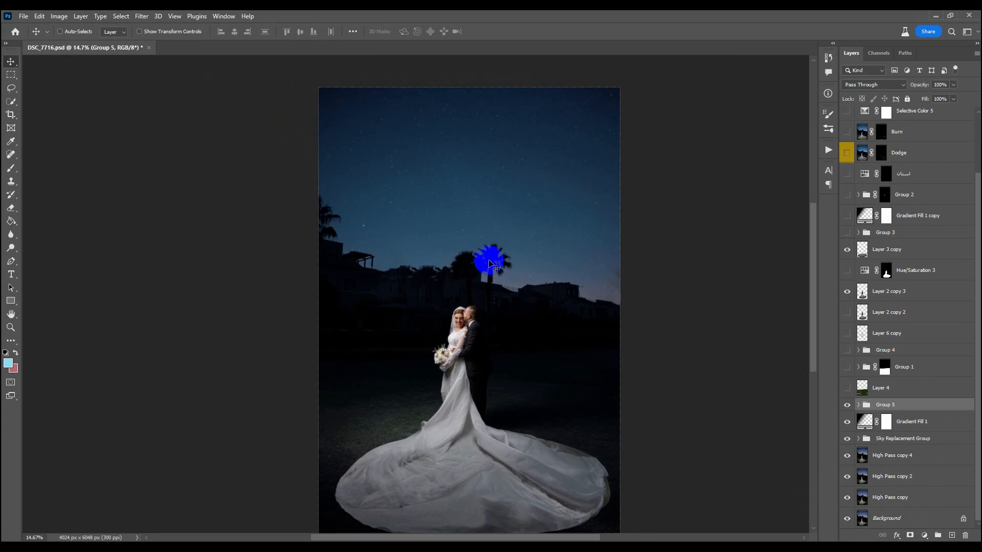
pyautogui.scroll(-3, 478, 244)
pyautogui.scroll(2, 479, 244)
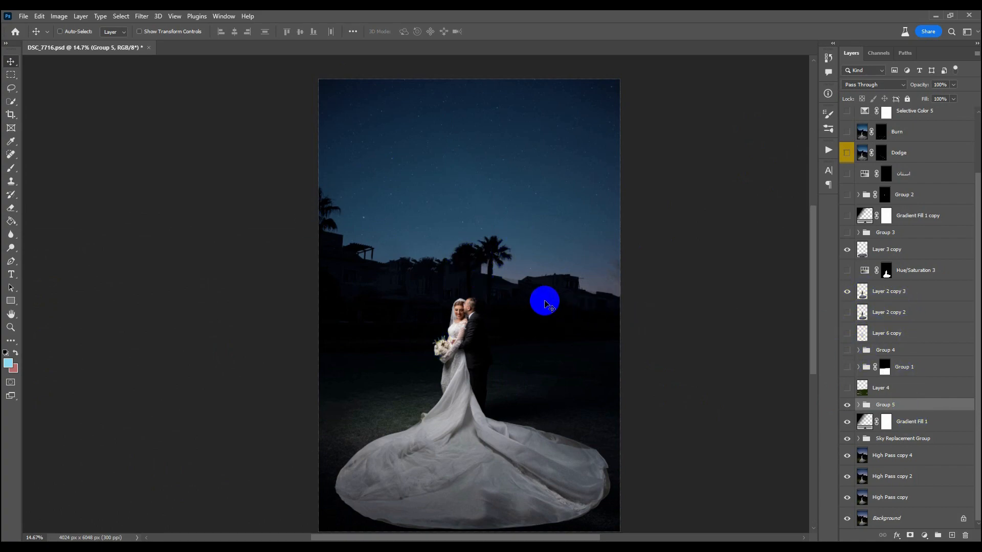
# Show Layer 4 to tint the grass green, and activate the Brush tool with that layer selected.
pyautogui.click(871, 391)
pyautogui.click(847, 389)
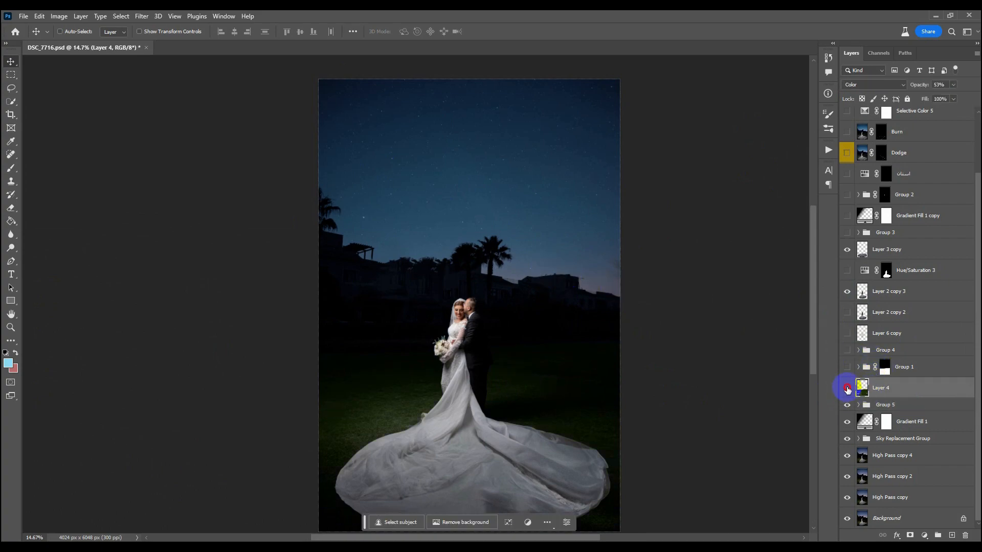
pyautogui.click(10, 168)
pyautogui.click(59, 169)
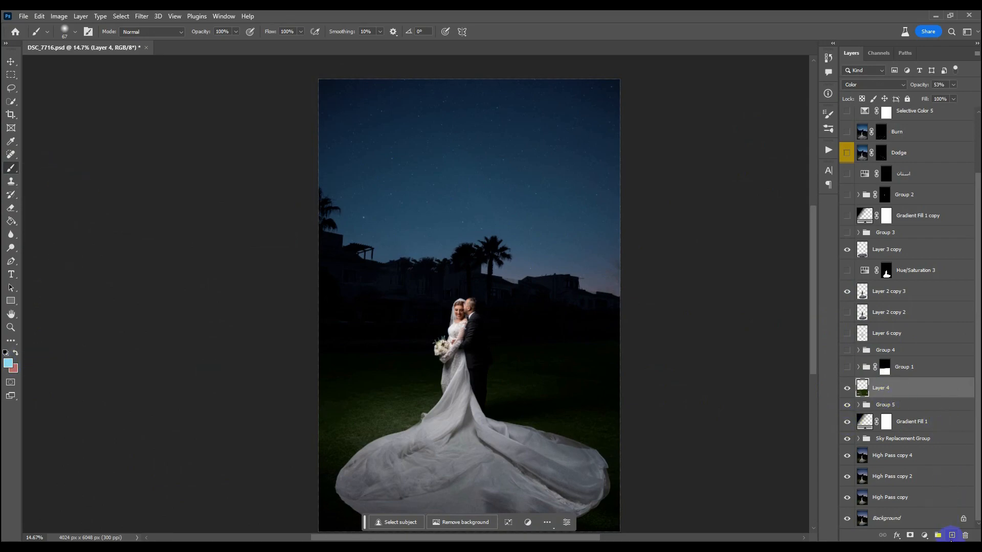
# Add an empty layer above Layer 4 and merge it down into Layer 4.
pyautogui.click(952, 535)
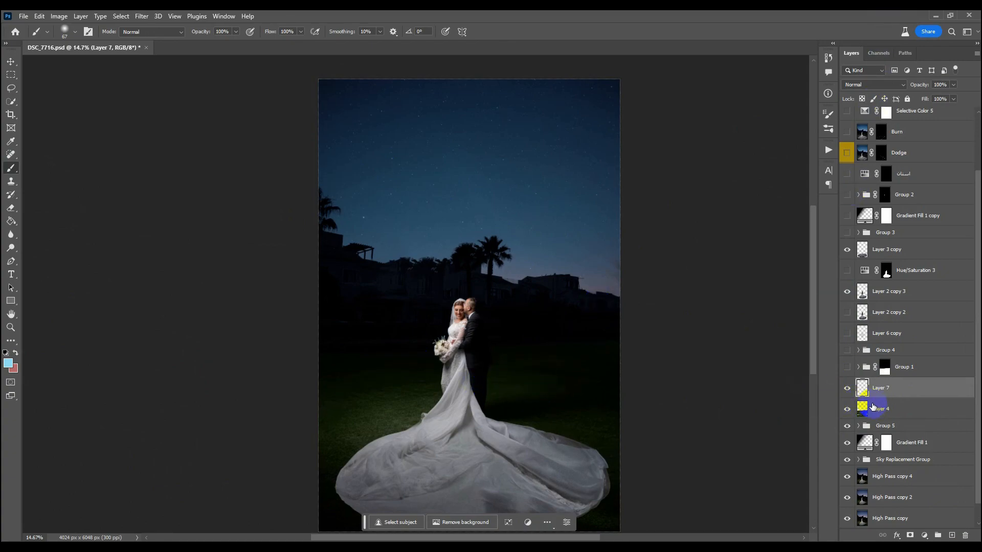
pyautogui.moveTo(872, 406); pyautogui.dragTo(874, 390)
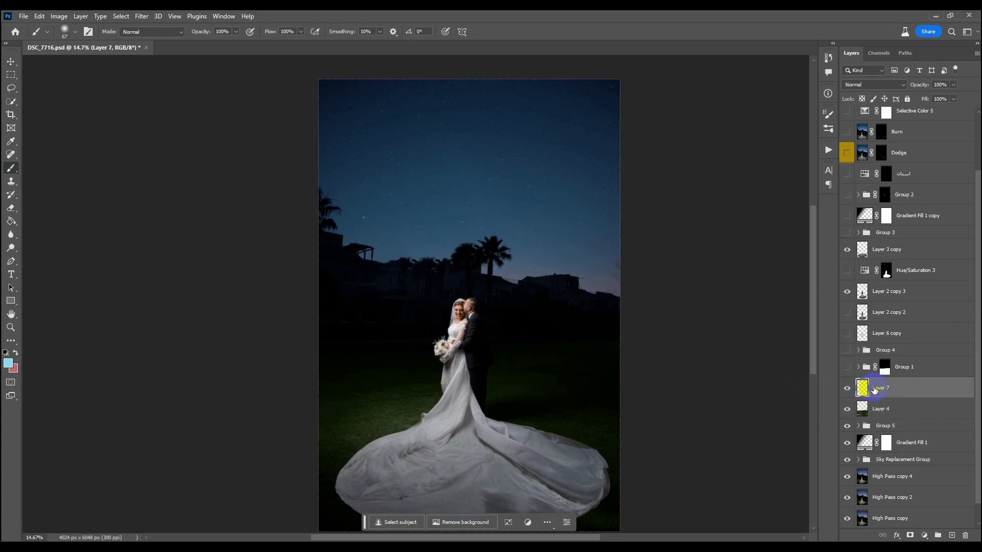
pyautogui.hotkey('ctrl', 'e')
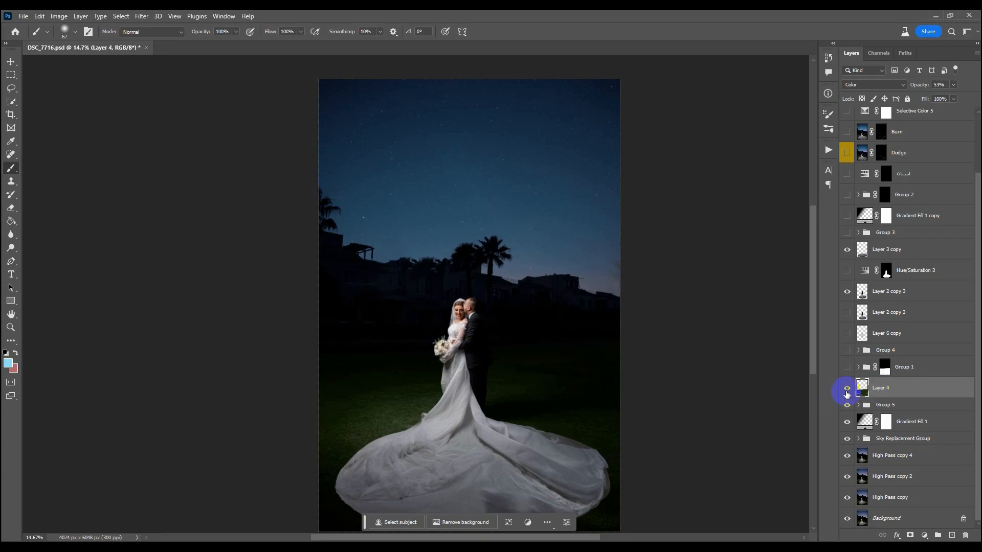
# Check the green grass tint by hiding and showing Layer 4.
pyautogui.click(847, 390)
pyautogui.click(847, 390)
pyautogui.click(847, 390)
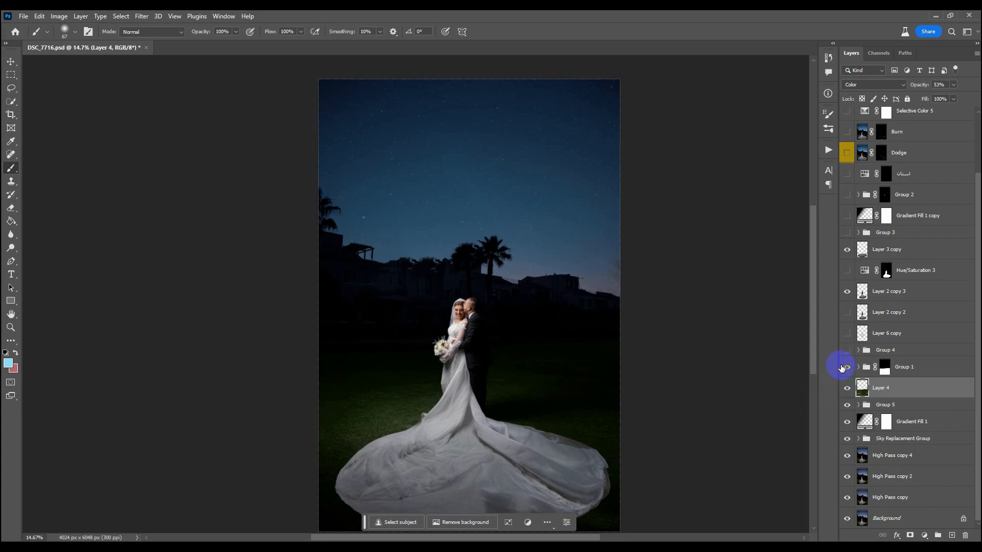
# Show Group 1 above Layer 4 and compare the grass with and without the group.
pyautogui.click(860, 370)
pyautogui.click(848, 368)
pyautogui.click(848, 368)
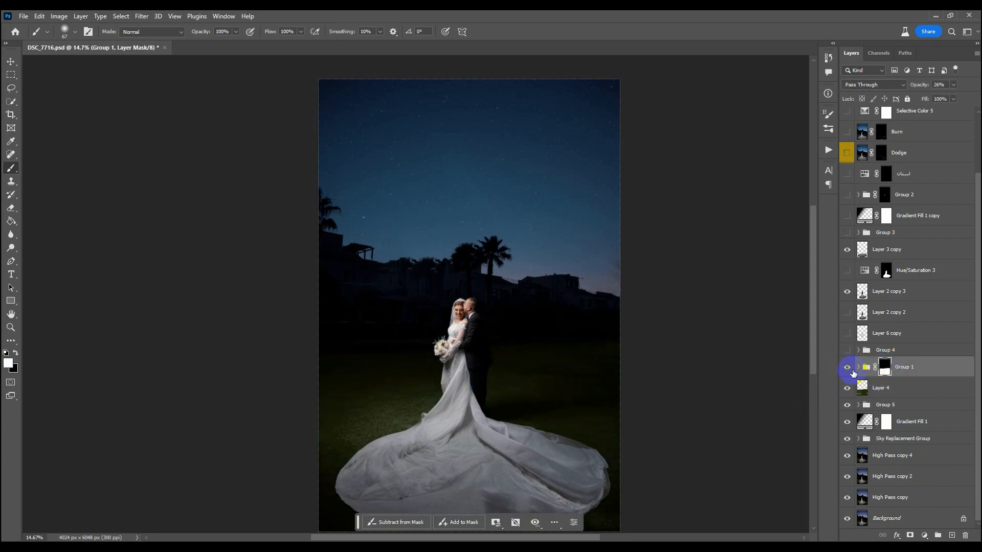
# Expand Group 1, compare the image with and without Color Lookup 1, and inspect that adjustment's settings.
pyautogui.click(858, 367)
pyautogui.click(862, 413)
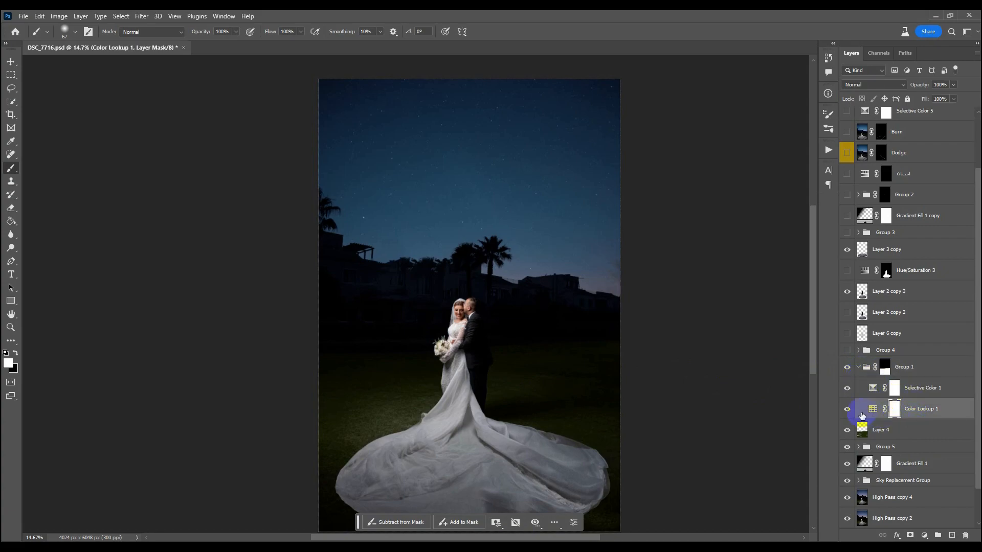
pyautogui.click(848, 410)
pyautogui.click(848, 410)
pyautogui.doubleClick(868, 409)
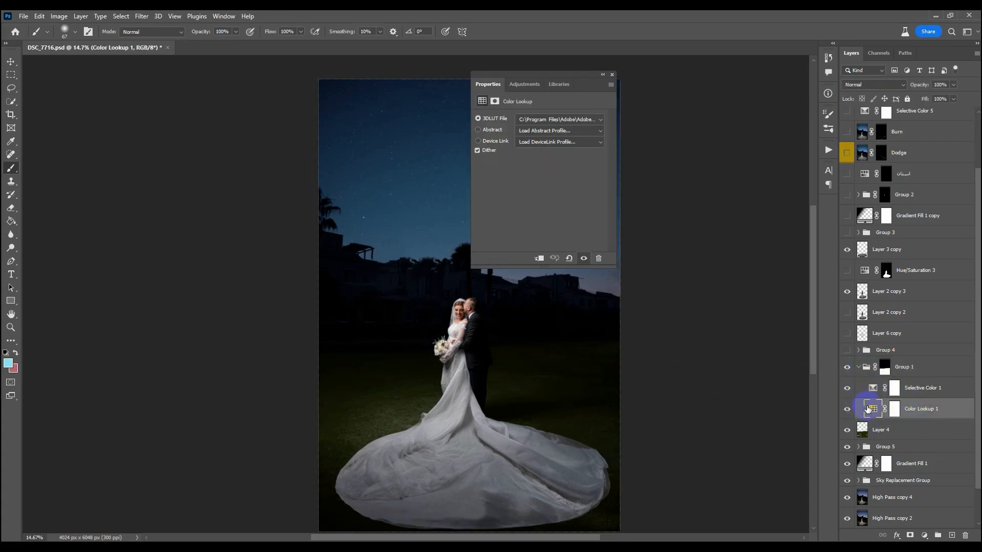
pyautogui.click(612, 75)
# Inspect the Reds and Yellows settings of Selective Color 1 in Group 1.
pyautogui.click(867, 392)
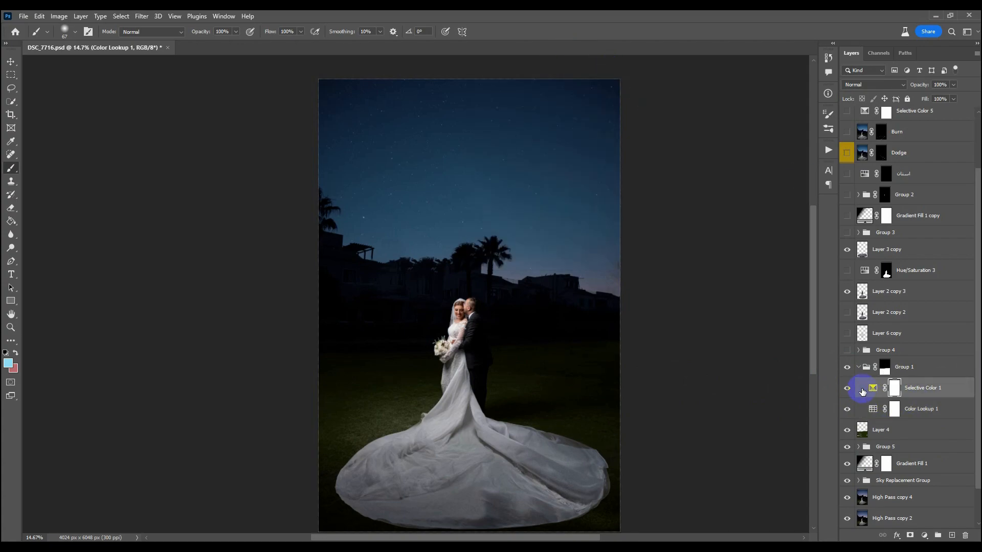
pyautogui.doubleClick(868, 381)
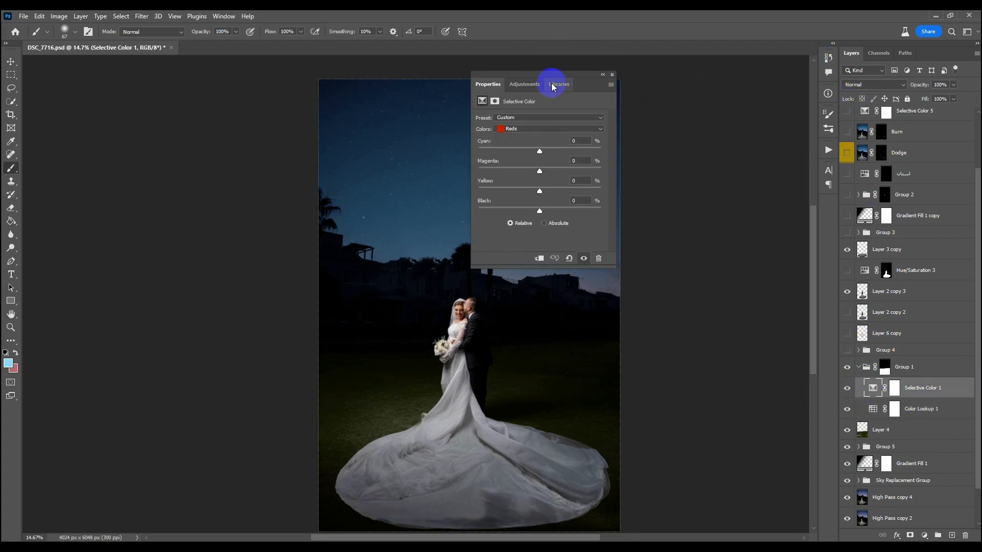
pyautogui.click(534, 129)
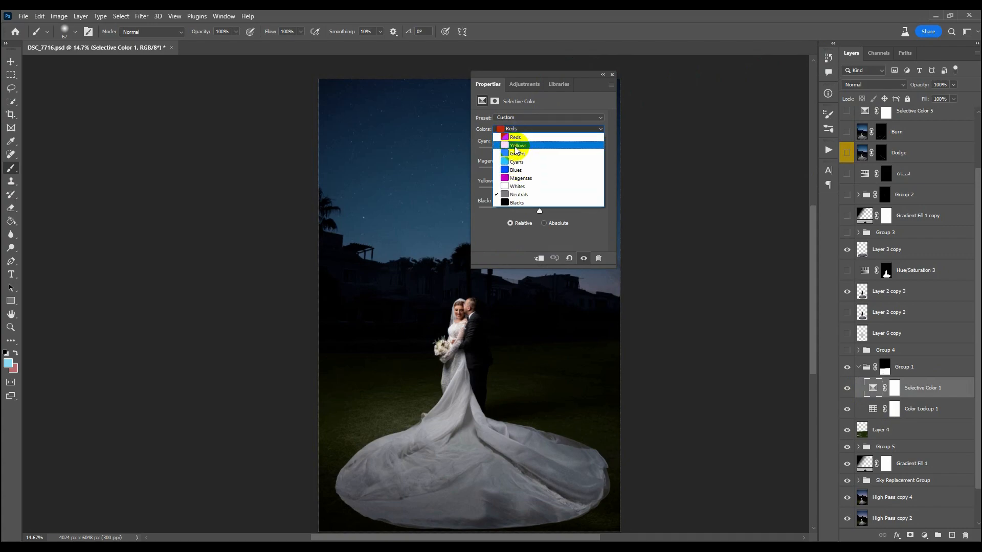
pyautogui.click(518, 146)
pyautogui.click(612, 75)
# Compare the grass up close with Selective Color 1 hidden and shown, and collapse Group 1.
pyautogui.click(864, 389)
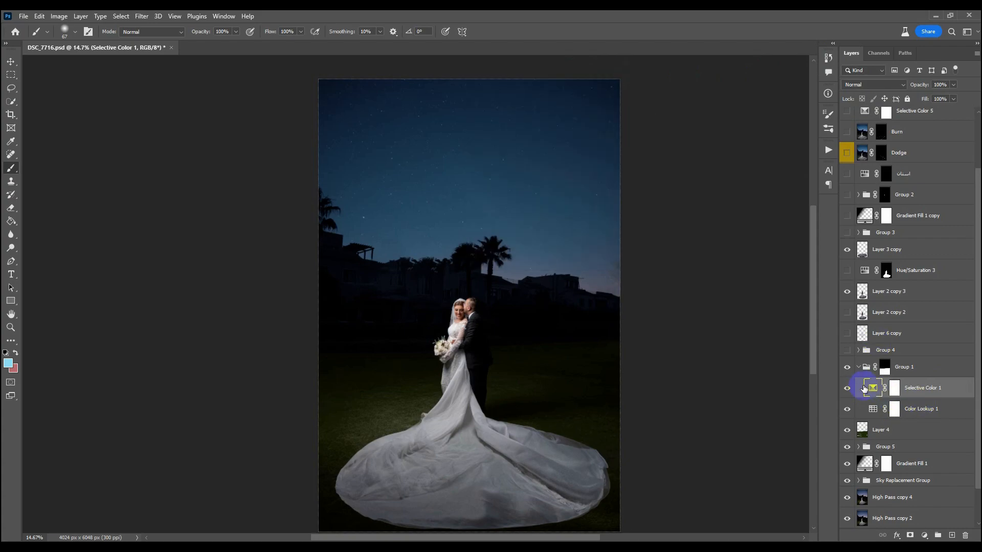
pyautogui.click(849, 388)
pyautogui.click(849, 388)
pyautogui.click(849, 388)
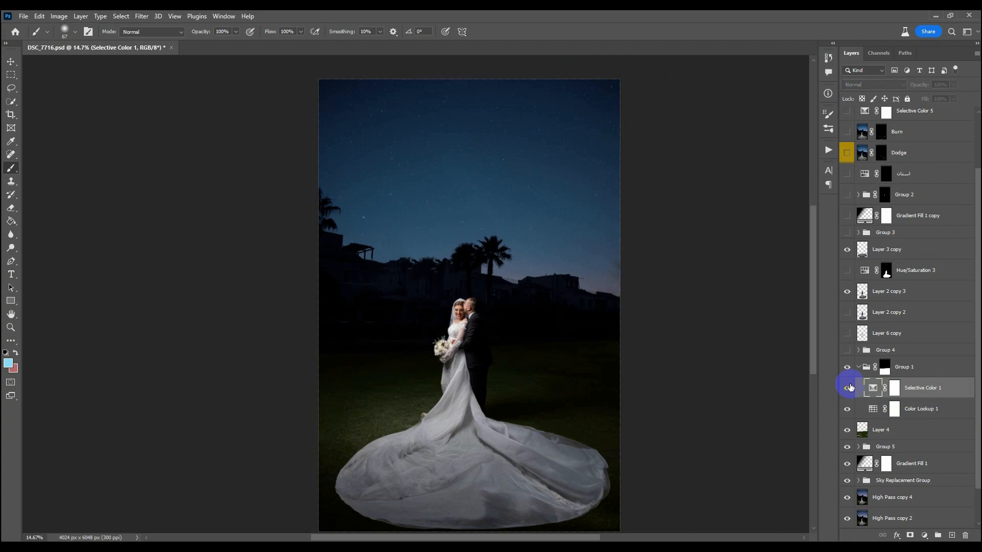
pyautogui.scroll(3, 556, 418)
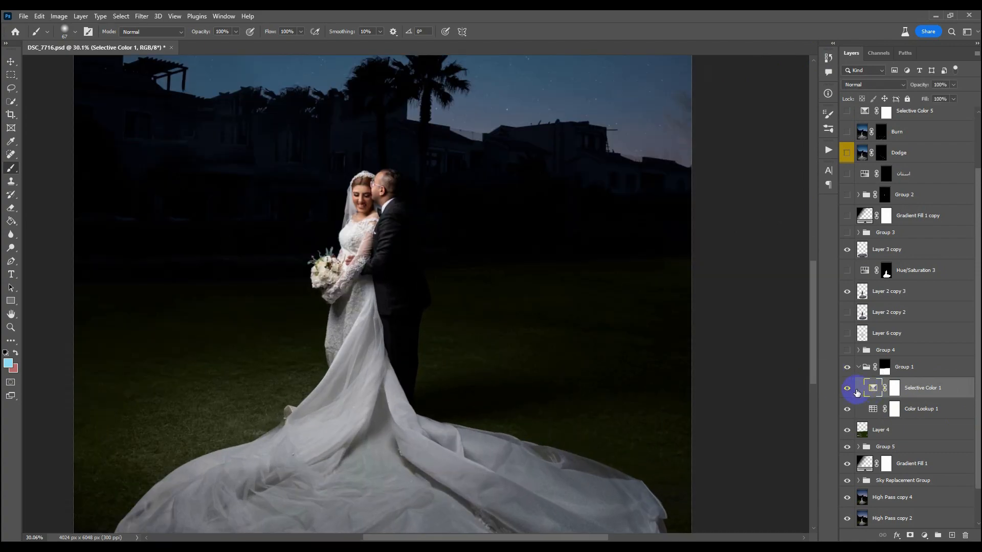
pyautogui.click(845, 392)
pyautogui.click(844, 394)
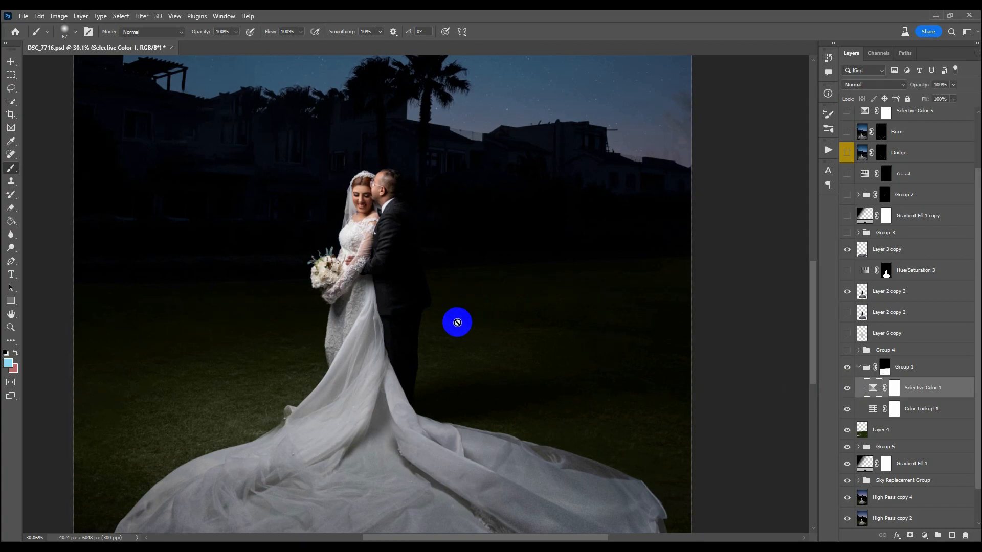
pyautogui.scroll(-2, 514, 342)
pyautogui.scroll(-1, 514, 342)
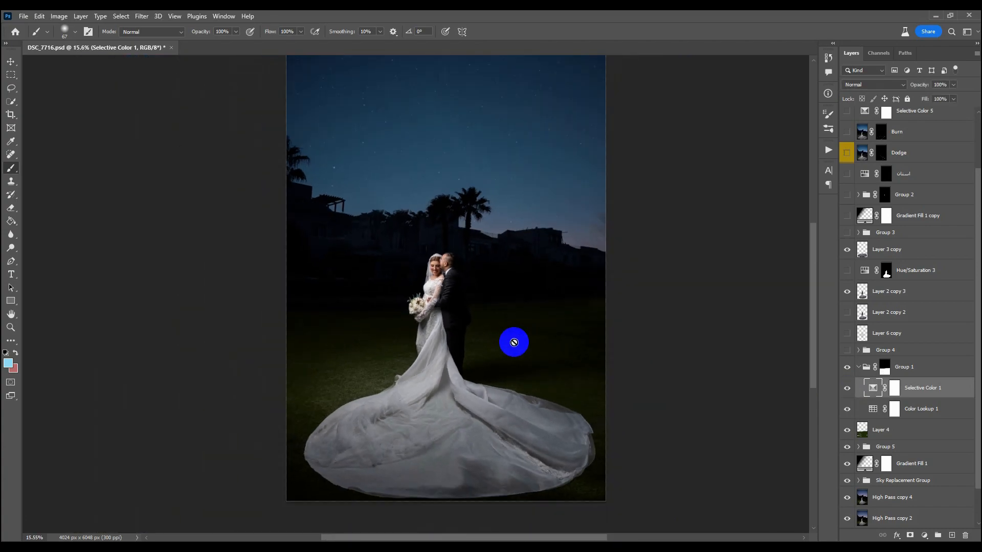
pyautogui.scroll(-1, 516, 342)
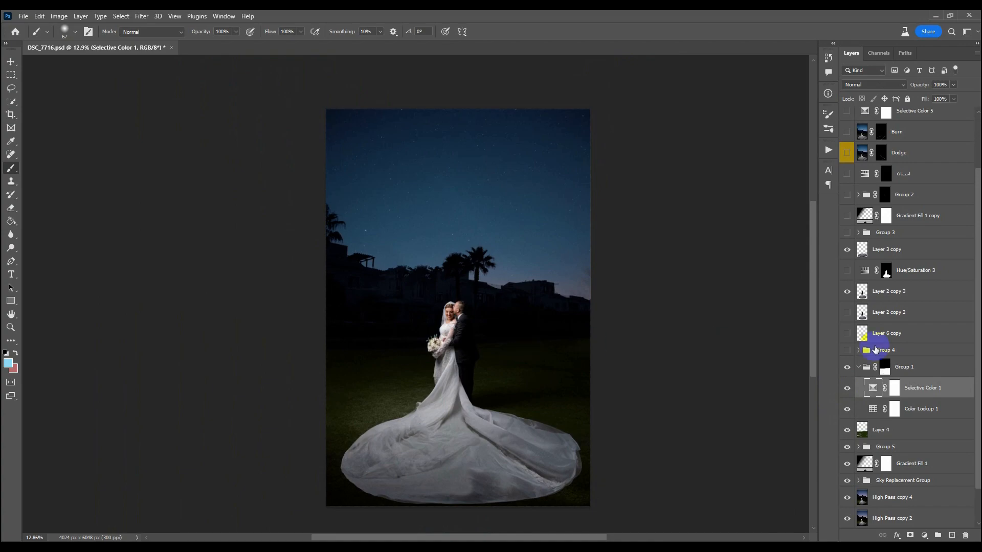
pyautogui.click(859, 367)
# Show Group 4 and expand it to inspect Selective Color 4 and Selective Color 2.
pyautogui.click(879, 350)
pyautogui.click(847, 351)
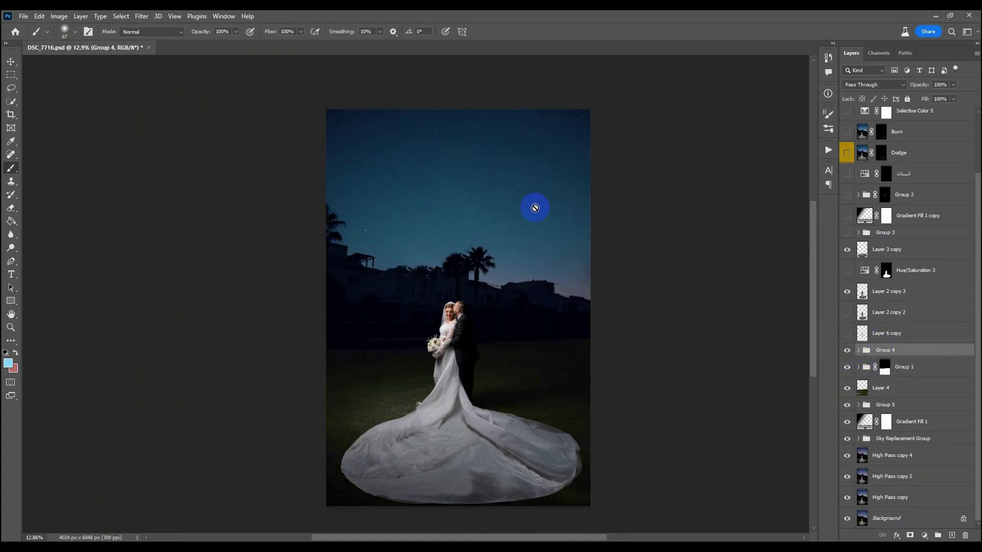
pyautogui.click(859, 350)
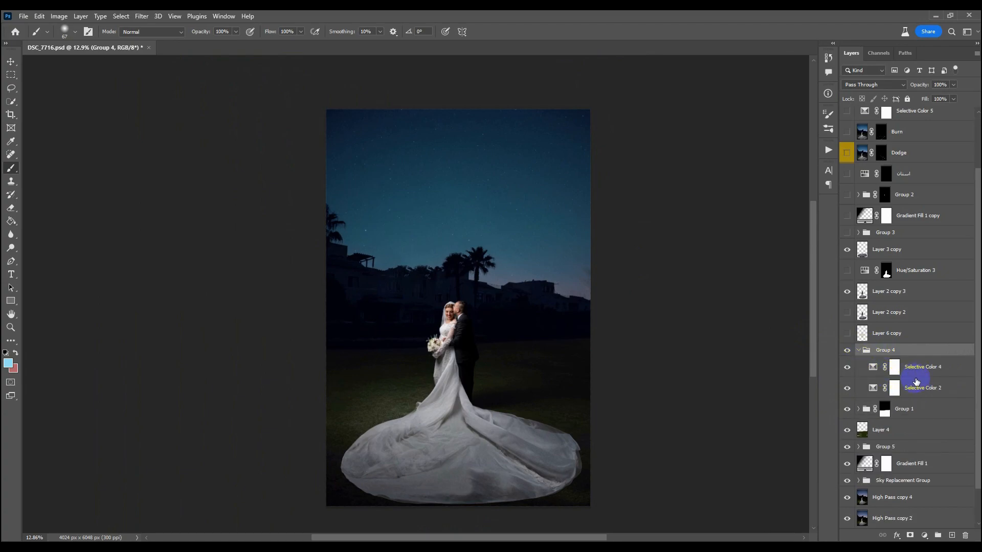
pyautogui.click(918, 373)
pyautogui.click(915, 390)
# Compare the sky with Selective Color 2 hidden and shown, and collapse Group 4.
pyautogui.click(851, 392)
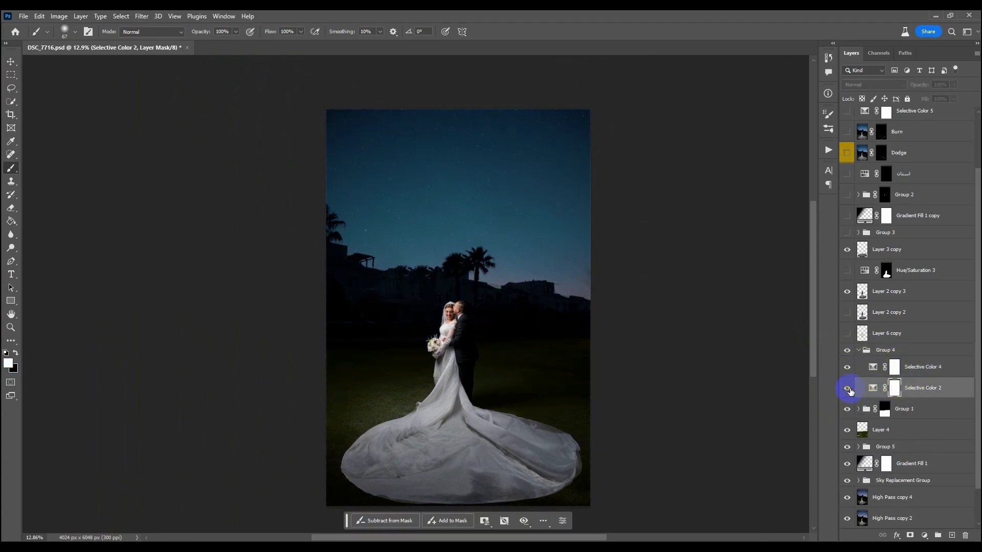
pyautogui.click(851, 392)
pyautogui.click(850, 392)
pyautogui.scroll(3, 500, 164)
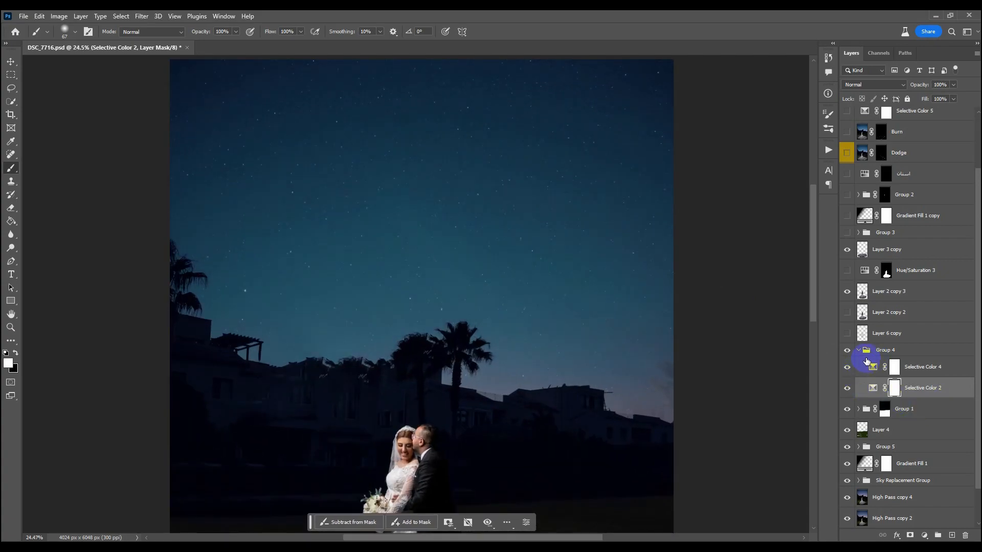
pyautogui.click(861, 353)
pyautogui.click(858, 350)
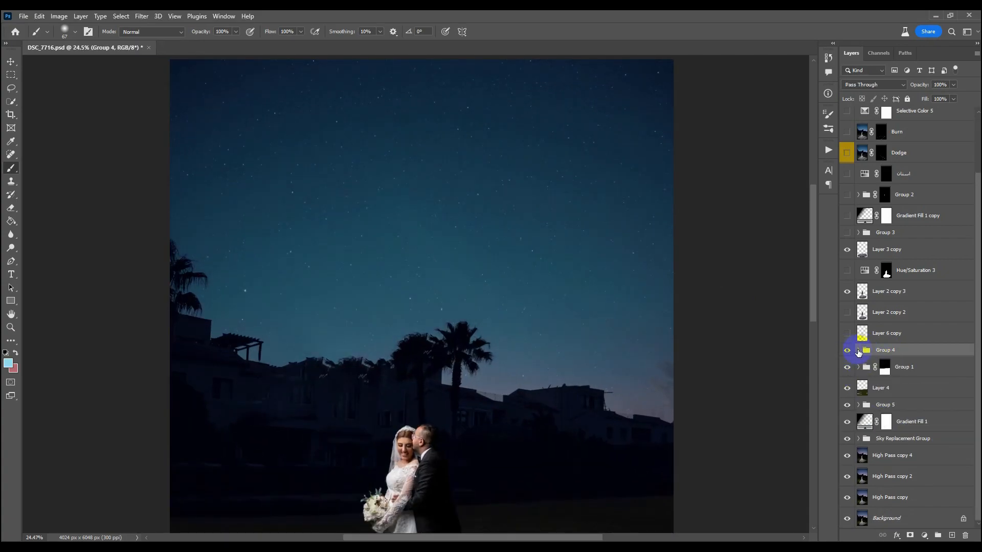
# Activate the Move tool, and select and show Layer 6 copy above Group 4.
pyautogui.click(11, 62)
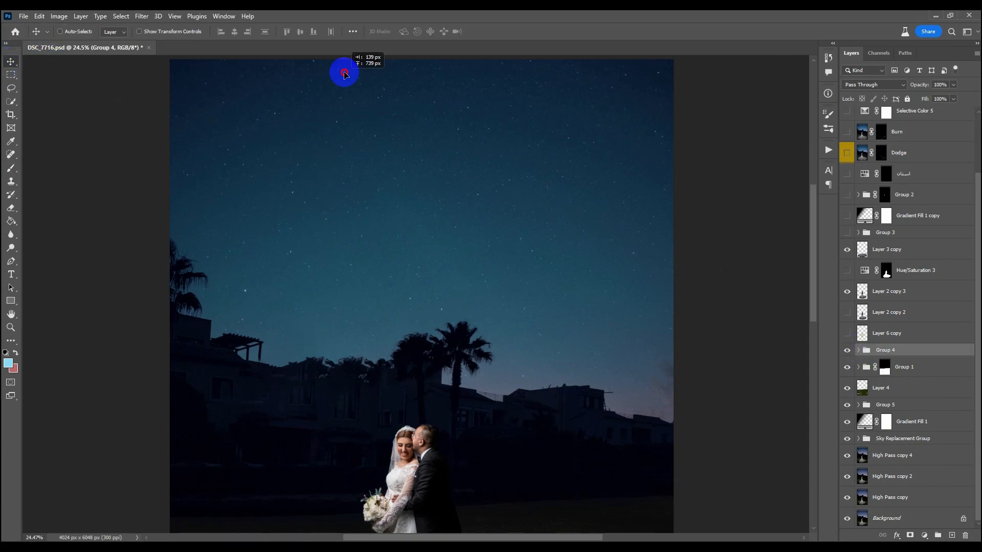
pyautogui.scroll(1, 344, 73)
pyautogui.click(870, 333)
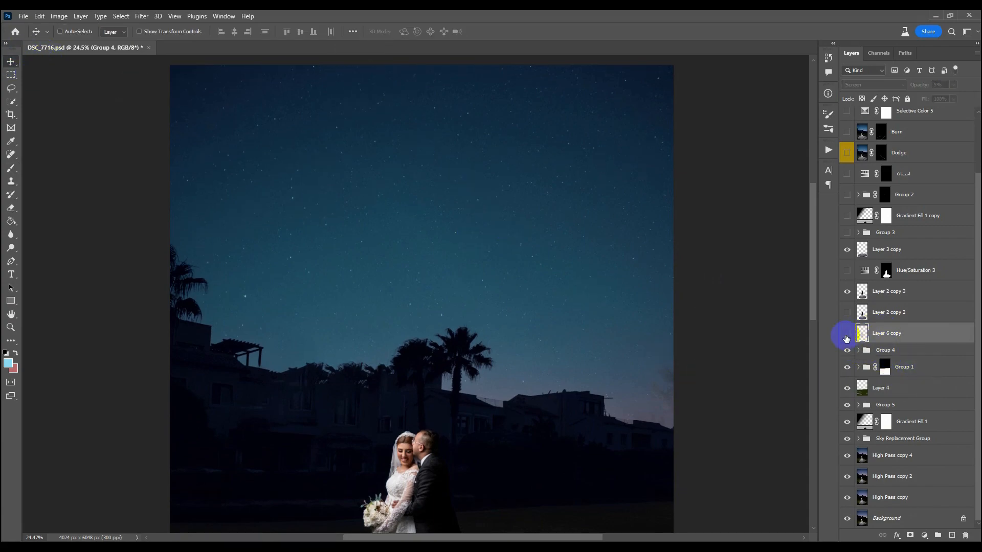
pyautogui.scroll(-2, 570, 300)
pyautogui.click(846, 333)
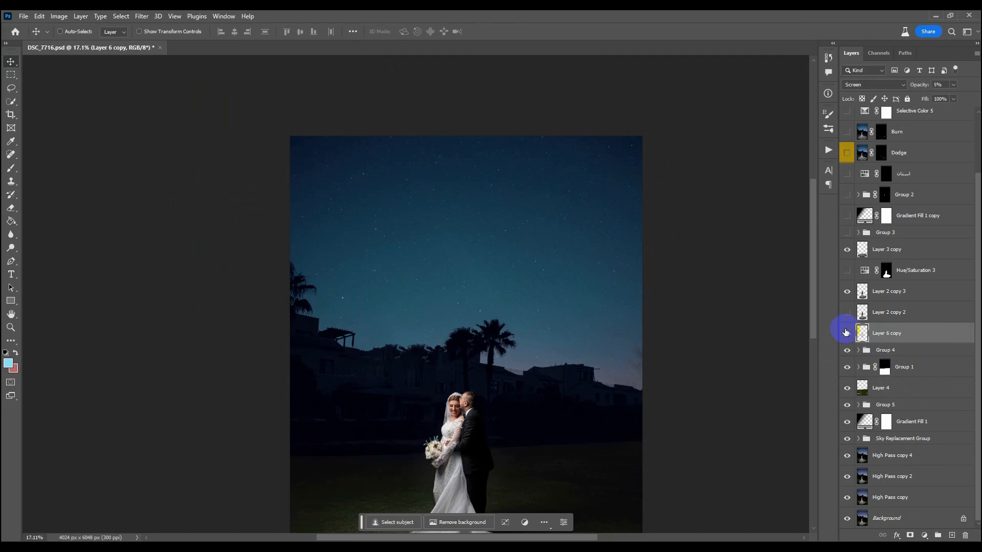
pyautogui.scroll(-2, 429, 305)
pyautogui.scroll(2, 490, 413)
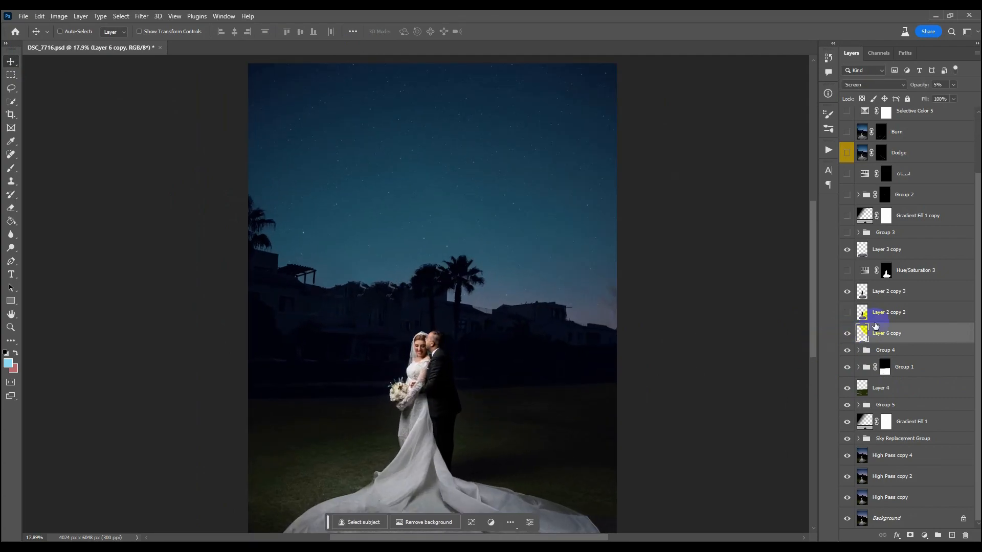
# Examine what Layer 6 copy adds to the background by hiding and showing it at close range.
pyautogui.click(840, 333)
pyautogui.click(841, 333)
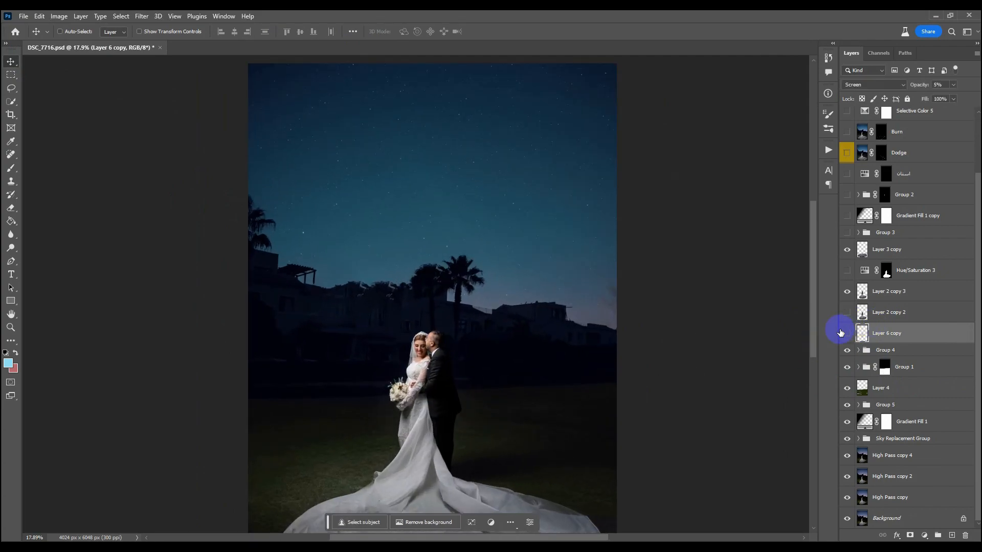
pyautogui.scroll(2, 415, 427)
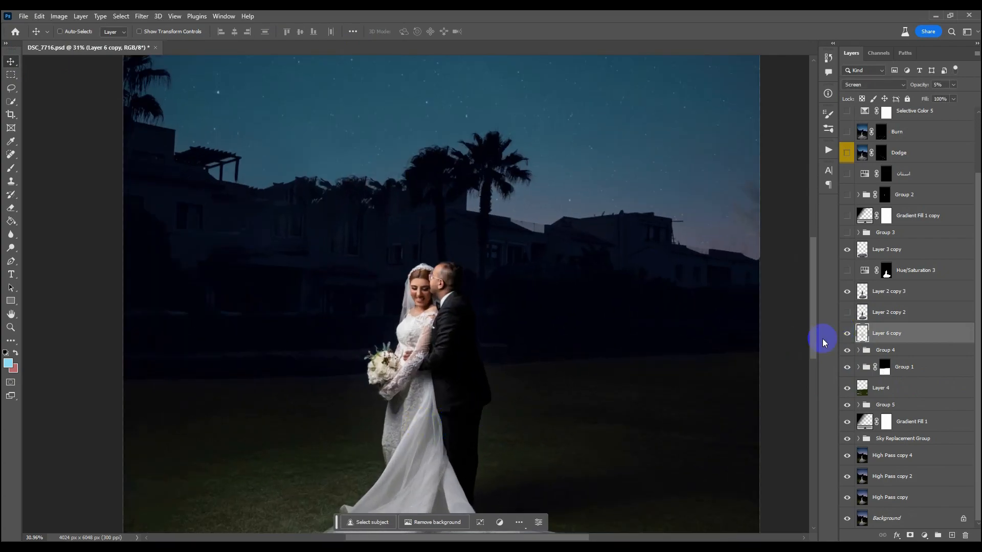
pyautogui.click(842, 335)
pyautogui.click(842, 335)
pyautogui.click(842, 334)
pyautogui.click(843, 335)
# Add an empty layer above Layer 6 copy and paint one soft white spot with a 259 px brush at 0% hardness.
pyautogui.hotkey('ctrl', 'shift', 'alt', 'n')
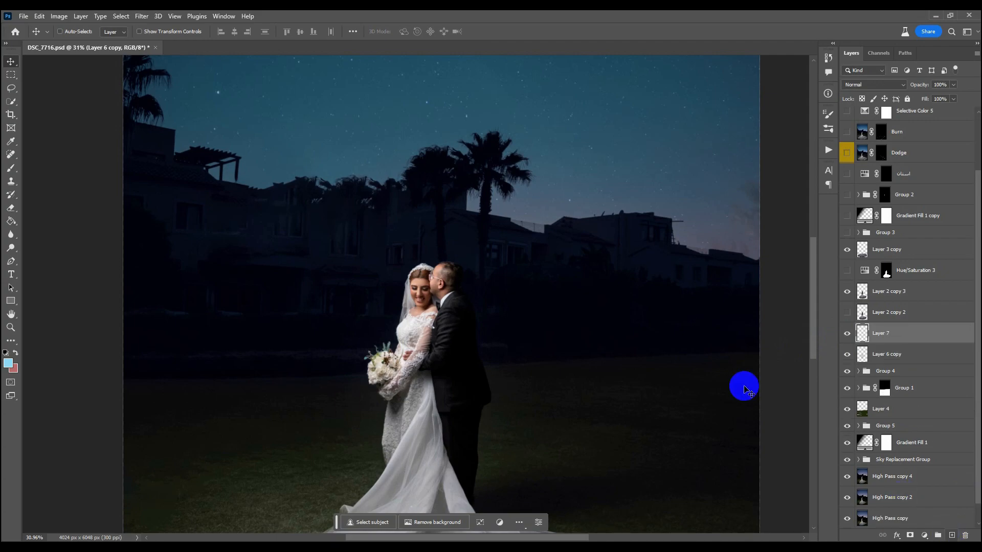
pyautogui.click(10, 168)
pyautogui.click(5, 353)
pyautogui.click(16, 353)
pyautogui.rightClick(460, 250)
pyautogui.moveTo(500, 261); pyautogui.dragTo(505, 259)
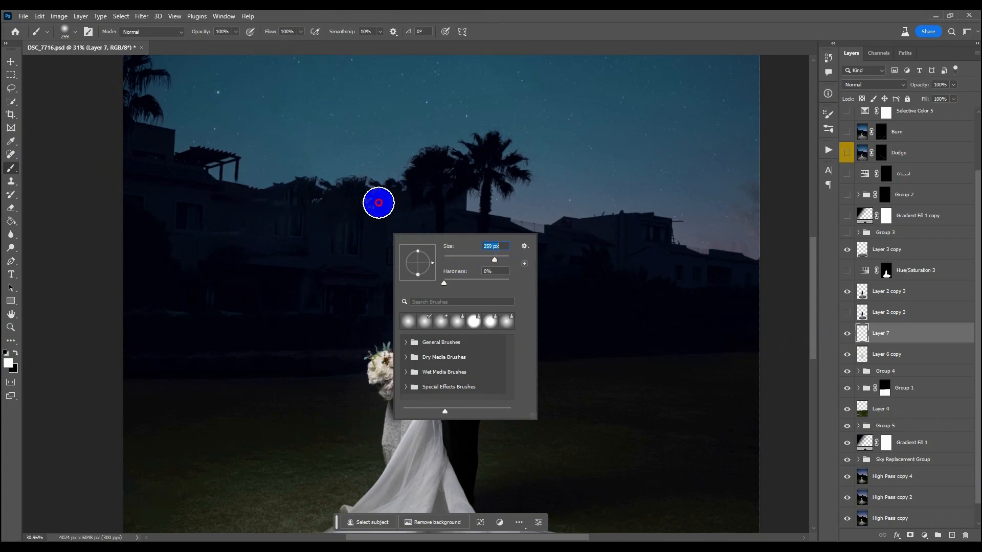
pyautogui.click(378, 202)
# Move and shrink the white spot beside the bride with Screen blending, and delete its layer.
pyautogui.click(10, 62)
pyautogui.moveTo(435, 251); pyautogui.dragTo(338, 264)
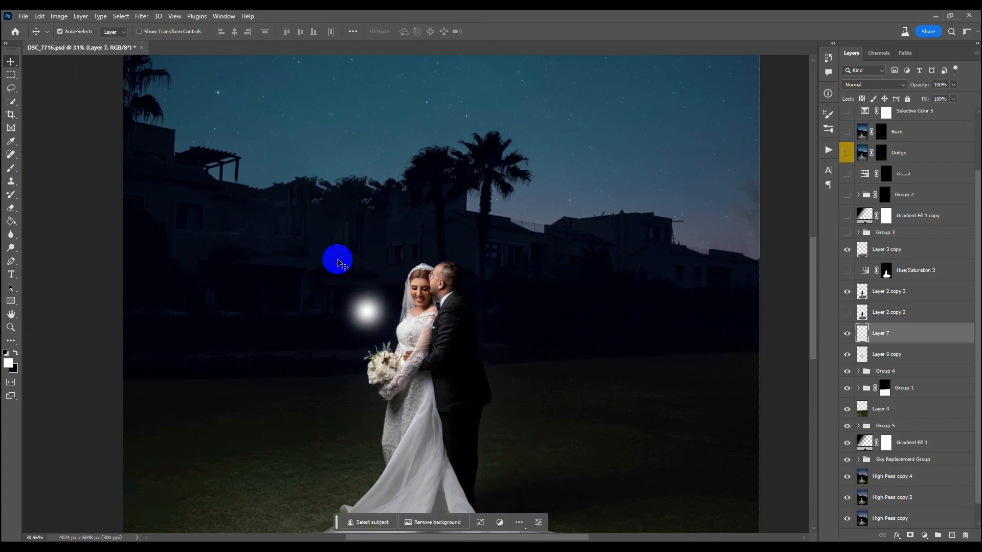
pyautogui.hotkey('ctrl', 't')
pyautogui.moveTo(395, 311); pyautogui.dragTo(366, 281)
pyautogui.press('Return')
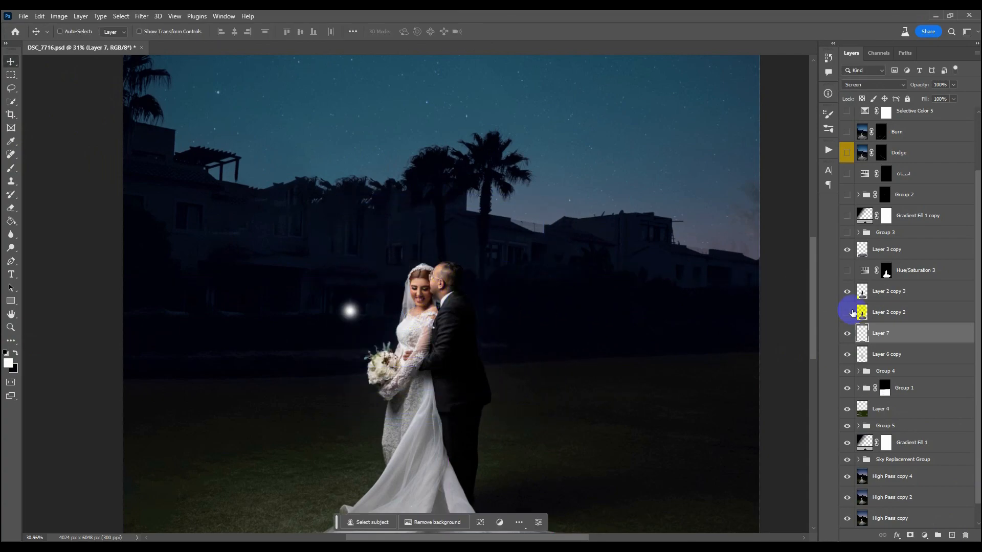
pyautogui.press('Delete')
# Select Layer 6 copy and compare the whole photo with that layer hidden and shown.
pyautogui.click(871, 339)
pyautogui.click(842, 335)
pyautogui.click(841, 335)
pyautogui.click(841, 335)
pyautogui.click(841, 335)
pyautogui.scroll(-3, 540, 252)
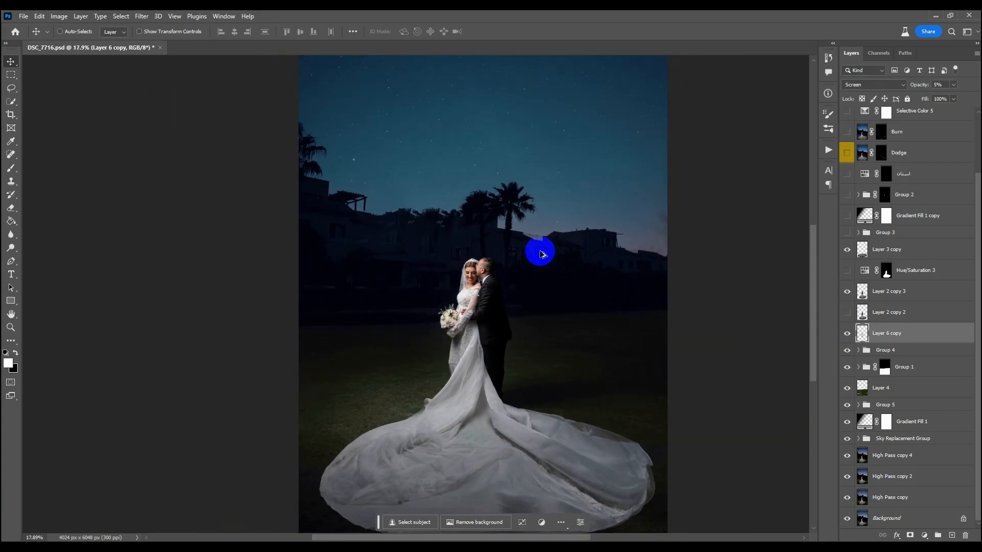
pyautogui.scroll(1, 540, 251)
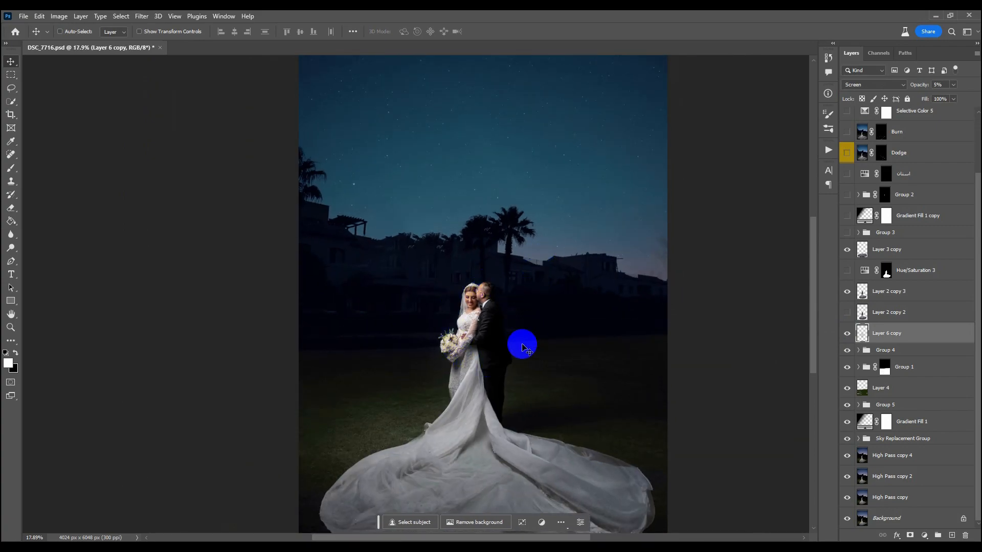
# Show Layer 2 copy 2 below Layer 2 copy 3, and delete it as a duplicate of the couple cutout.
pyautogui.click(892, 289)
pyautogui.click(847, 314)
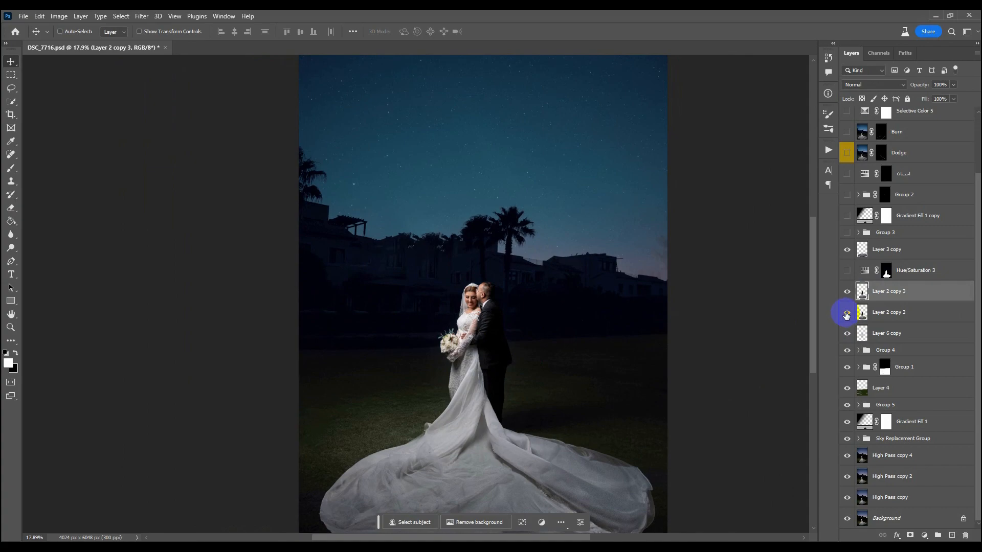
pyautogui.click(907, 317)
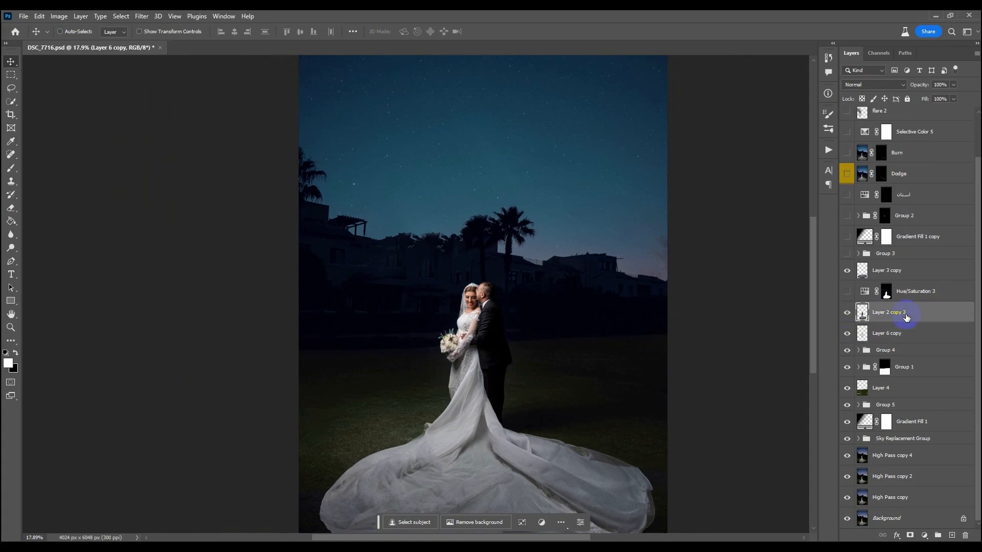
pyautogui.press('Delete')
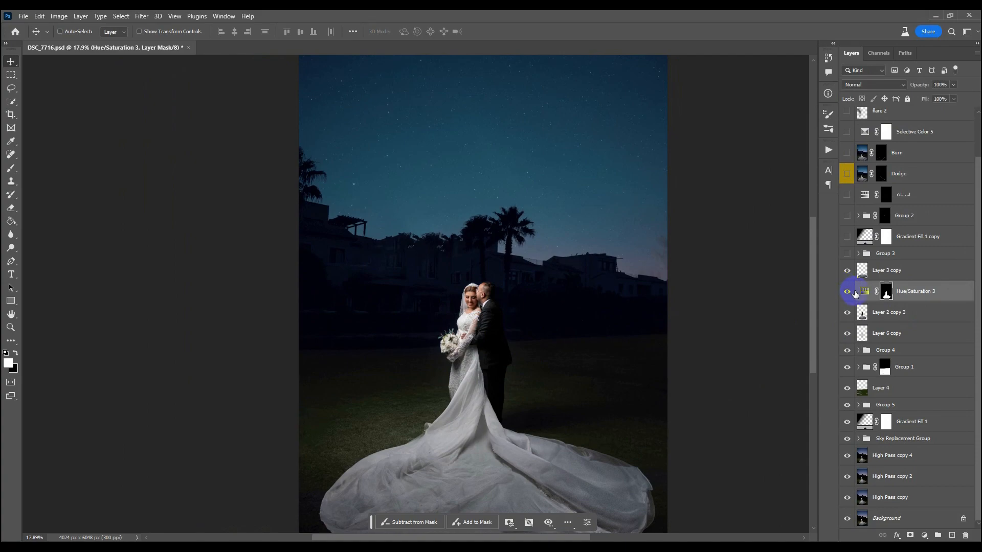
# Show Hue/Saturation 3, and load the pixels of Layer 2 copy 3 as a selection around the couple.
pyautogui.scroll(-1, 456, 329)
pyautogui.scroll(5, 489, 325)
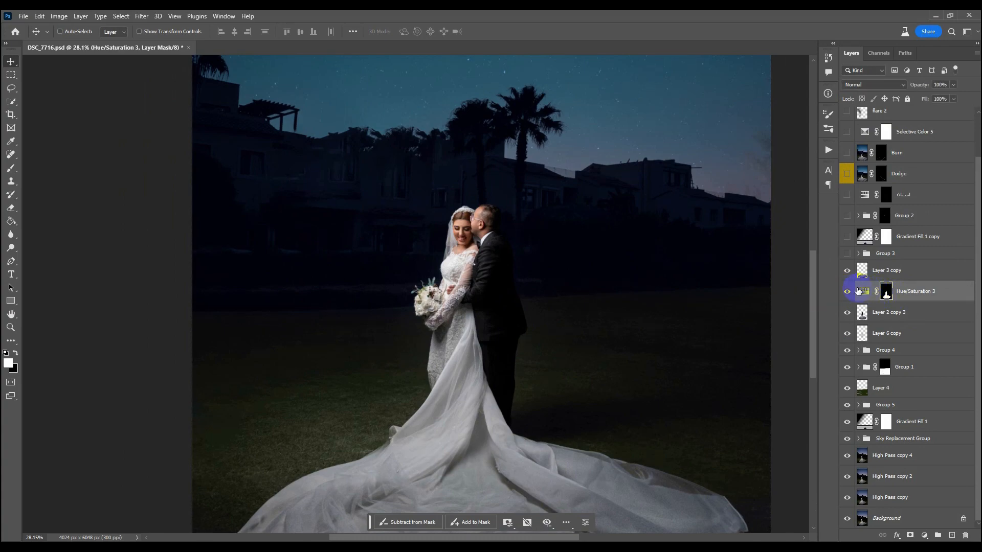
pyautogui.rightClick(863, 317)
pyautogui.click(870, 344)
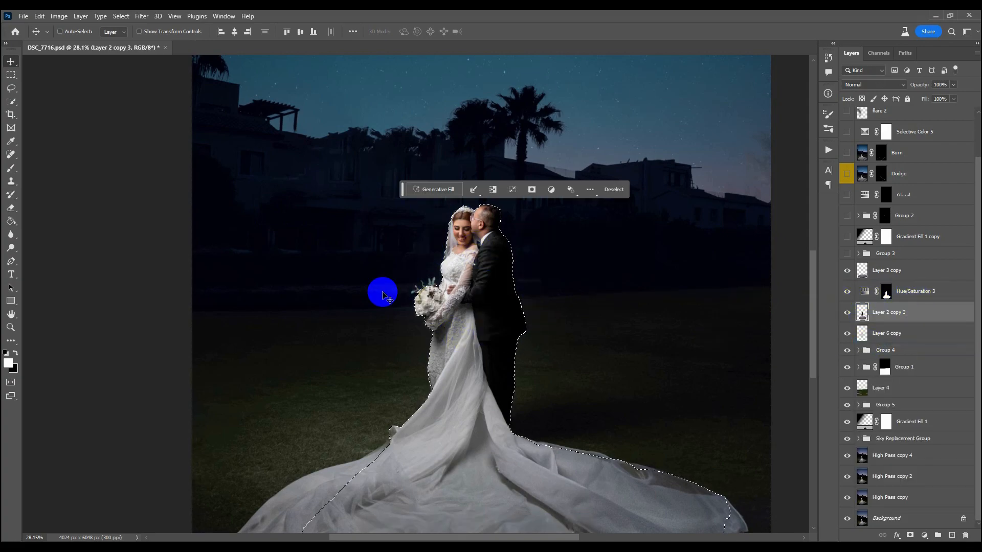
# Try a Hue/Saturation adjustment masked to the couple with hue -37 and saturation -32, and delete it.
pyautogui.click(924, 535)
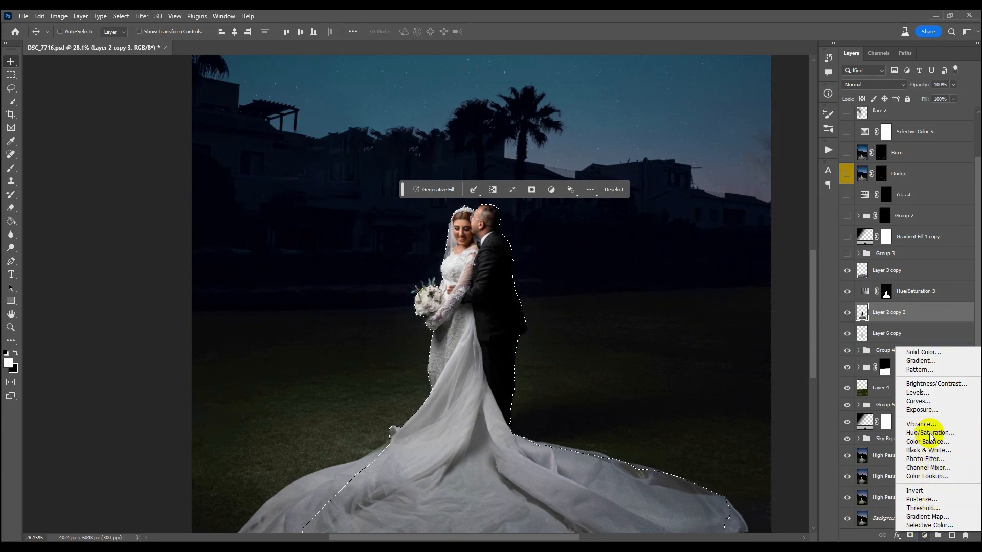
pyautogui.click(929, 433)
pyautogui.moveTo(518, 80); pyautogui.dragTo(737, 87)
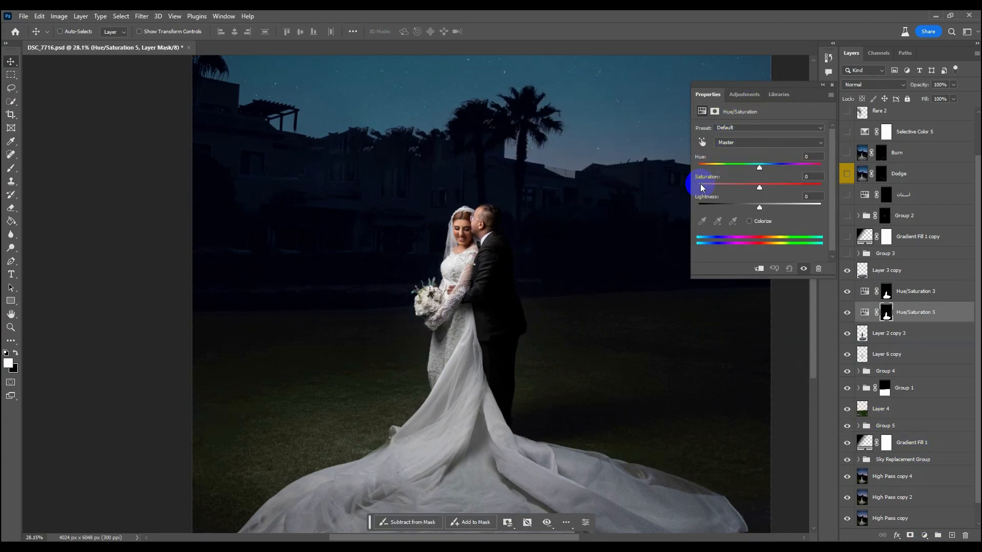
pyautogui.moveTo(698, 185); pyautogui.dragTo(731, 164)
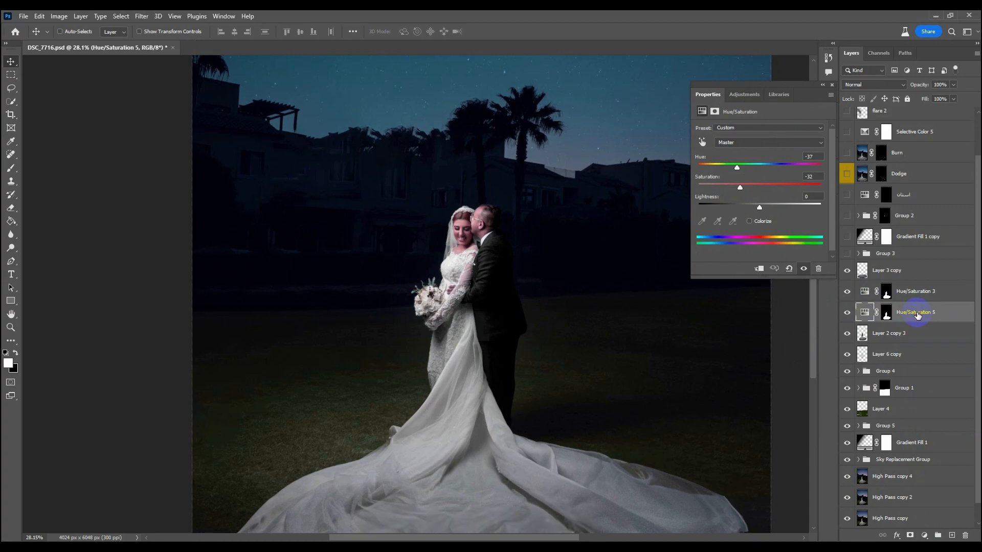
pyautogui.press('Delete')
# Check the settings of Hue/Saturation 3, and show Group 3 with the couple in close view.
pyautogui.click(915, 292)
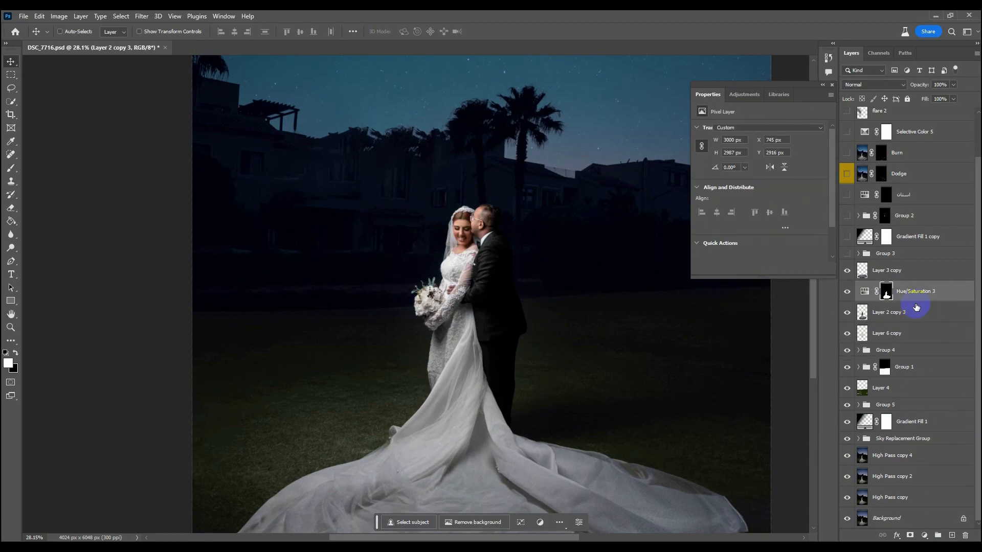
pyautogui.click(870, 254)
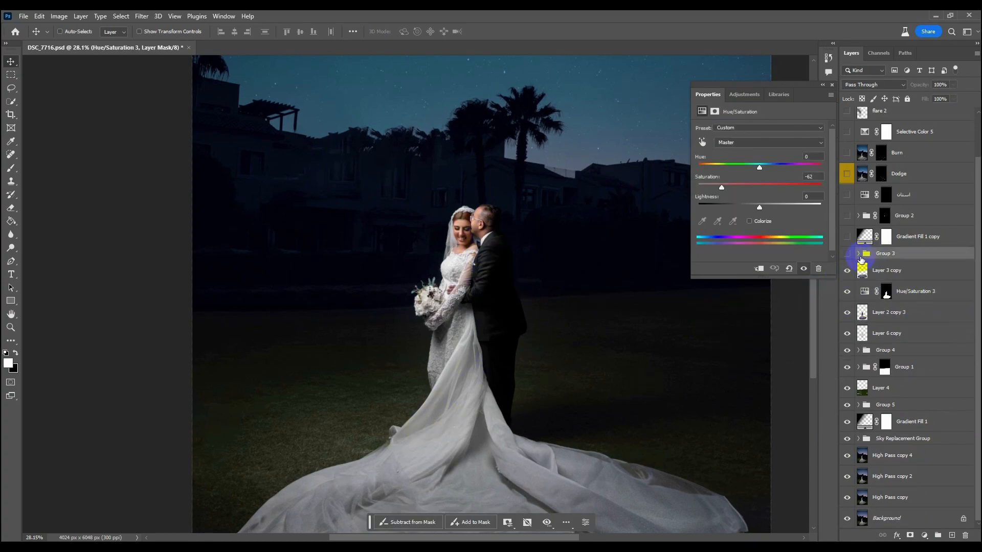
pyautogui.click(847, 254)
pyautogui.click(847, 254)
pyautogui.scroll(3, 416, 213)
pyautogui.scroll(2, 552, 240)
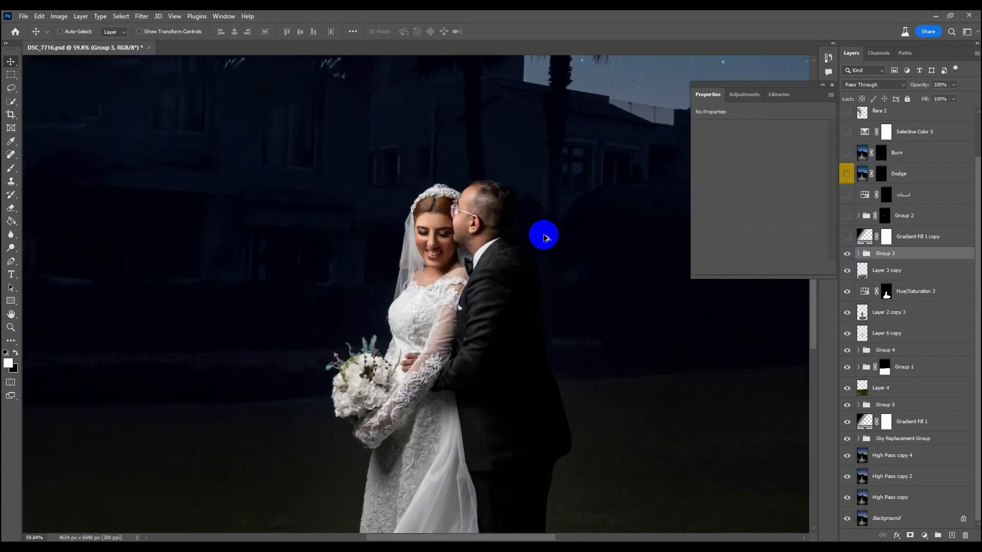
pyautogui.scroll(2, 471, 231)
# Expand Group 3 to its Burn and Dodge layers, and compare the couple with the group hidden and shown.
pyautogui.click(858, 254)
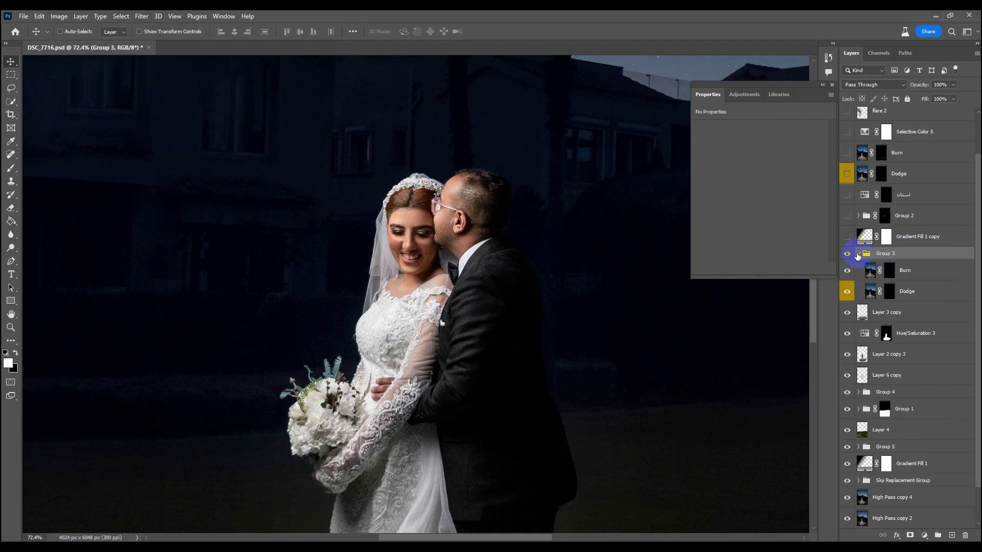
pyautogui.click(849, 254)
pyautogui.click(849, 256)
pyautogui.click(849, 255)
pyautogui.scroll(-6, 628, 240)
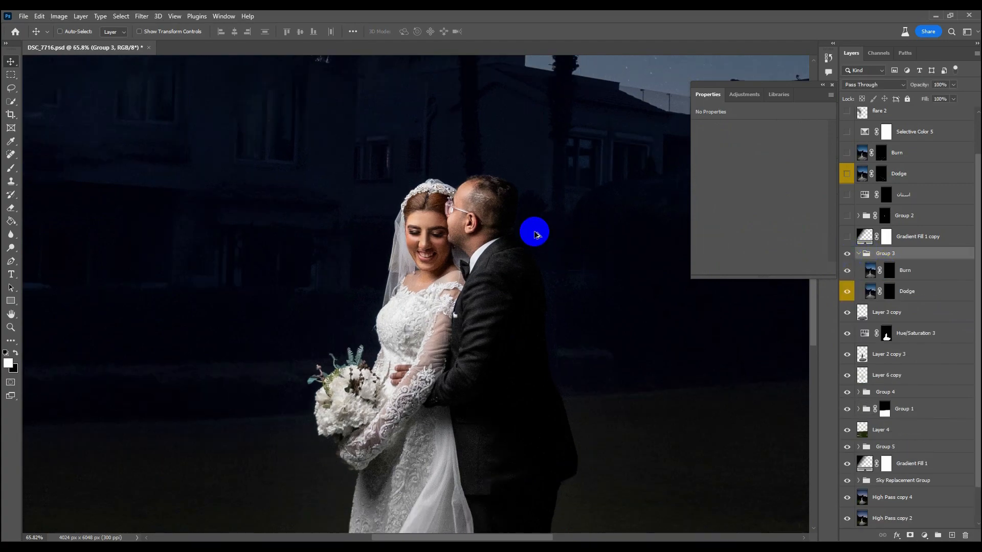
pyautogui.scroll(-2, 560, 235)
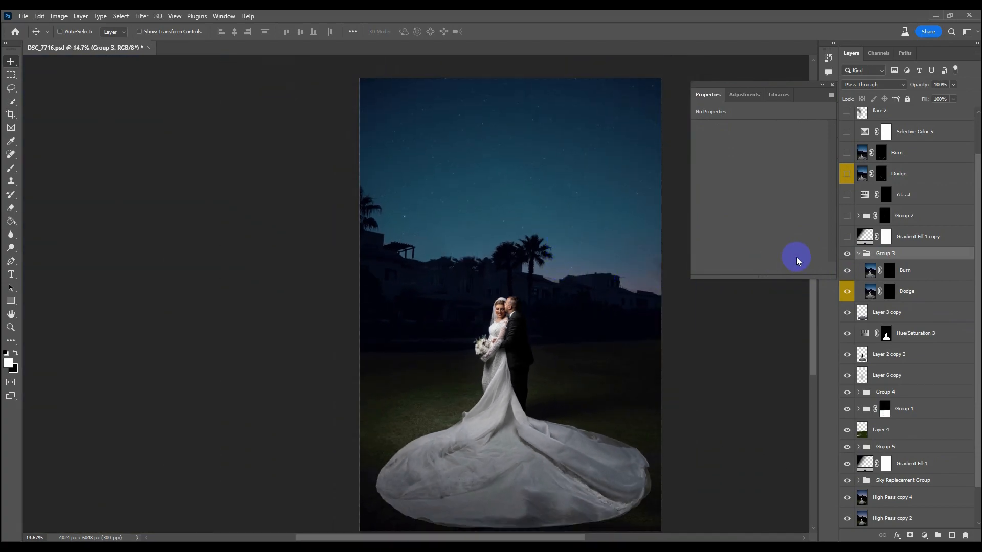
# Collapse Group 3, compare the photo with and without Gradient Fill 1 copy, and leave that gradient layer shown.
pyautogui.click(849, 237)
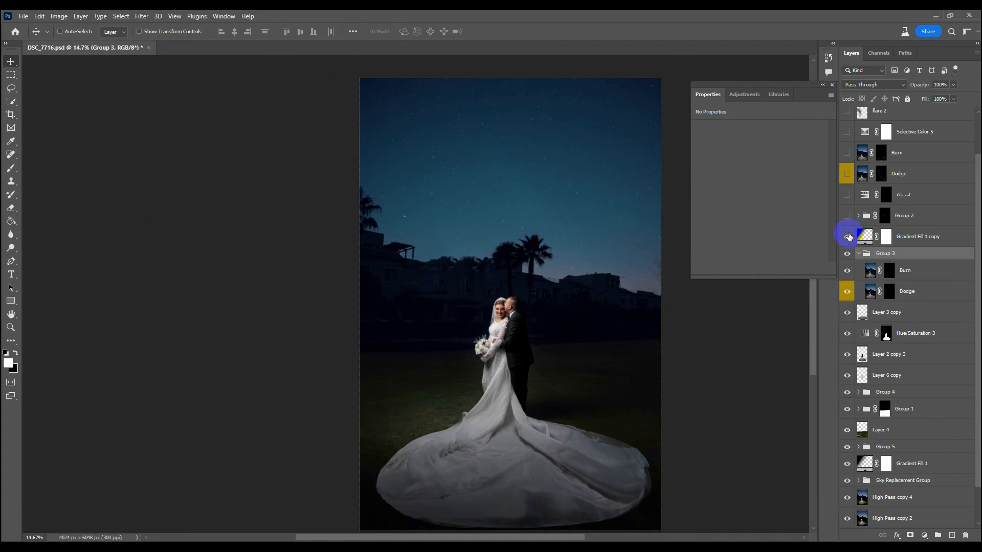
pyautogui.click(847, 236)
pyautogui.click(848, 237)
pyautogui.click(848, 236)
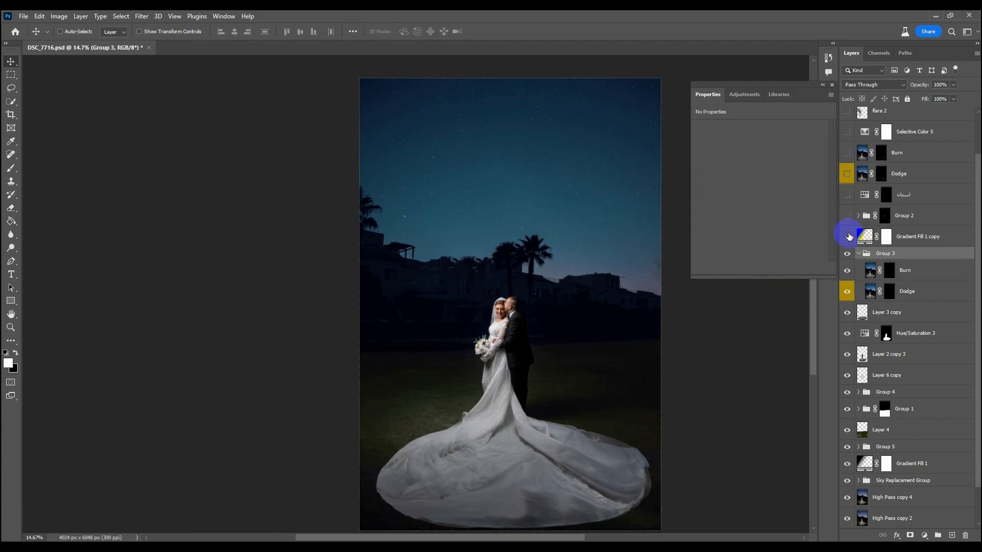
pyautogui.click(860, 253)
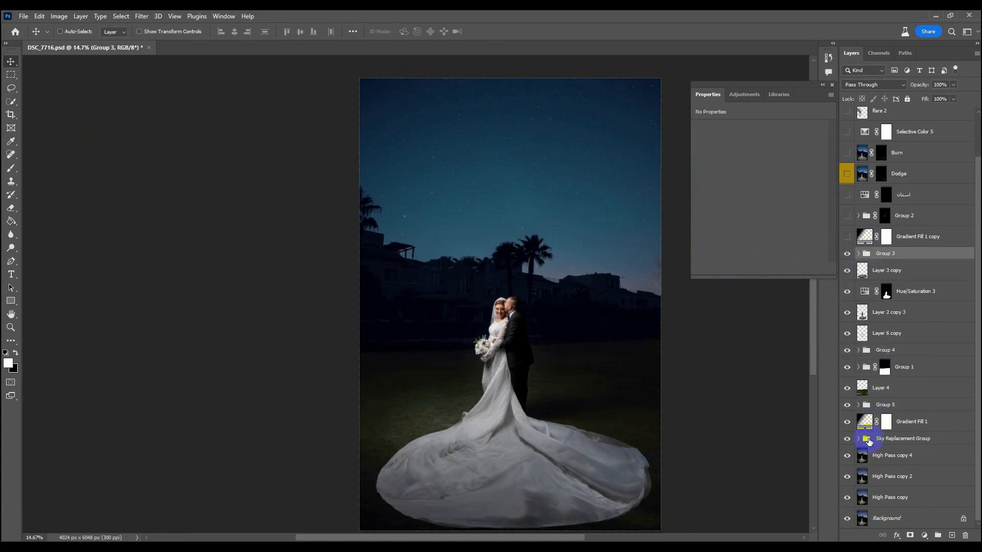
pyautogui.click(847, 429)
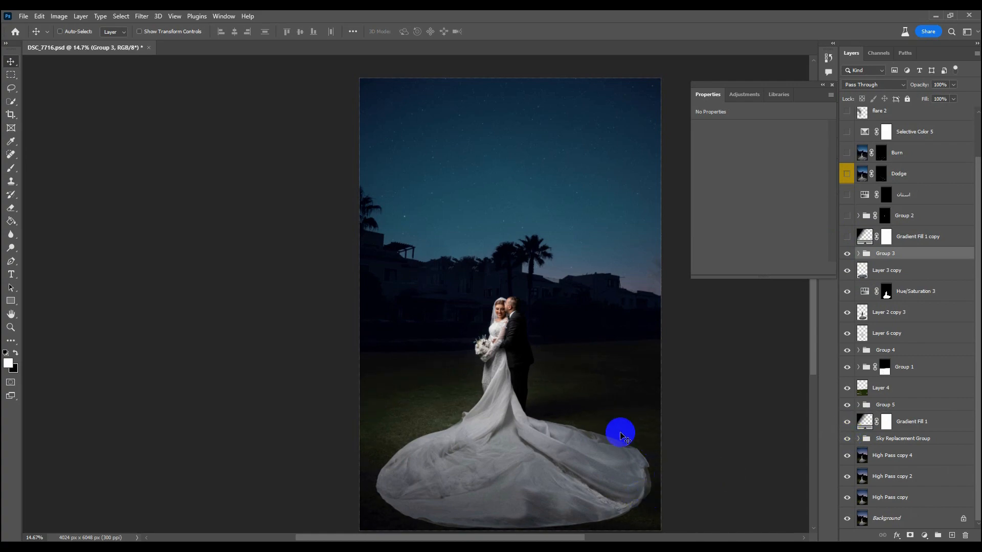
pyautogui.click(846, 237)
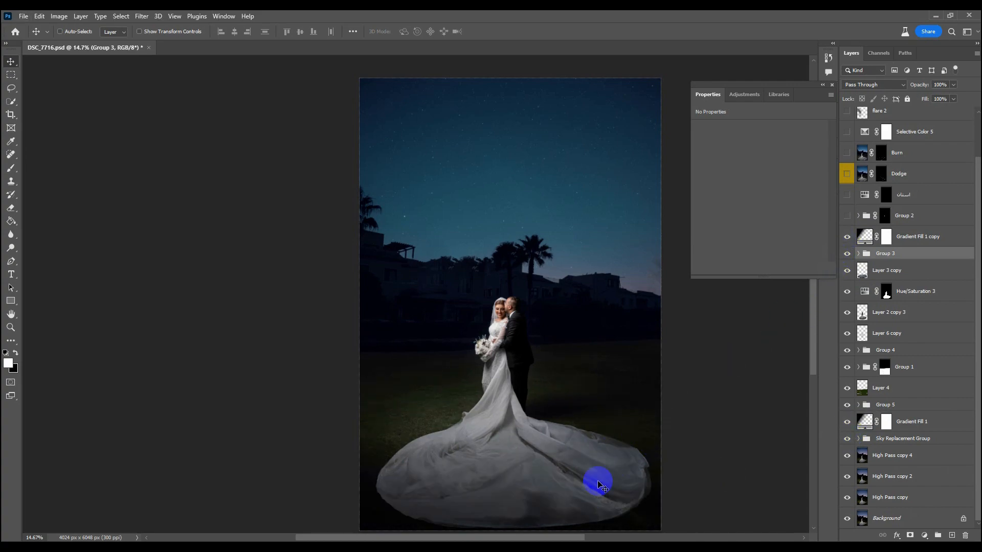
pyautogui.click(920, 236)
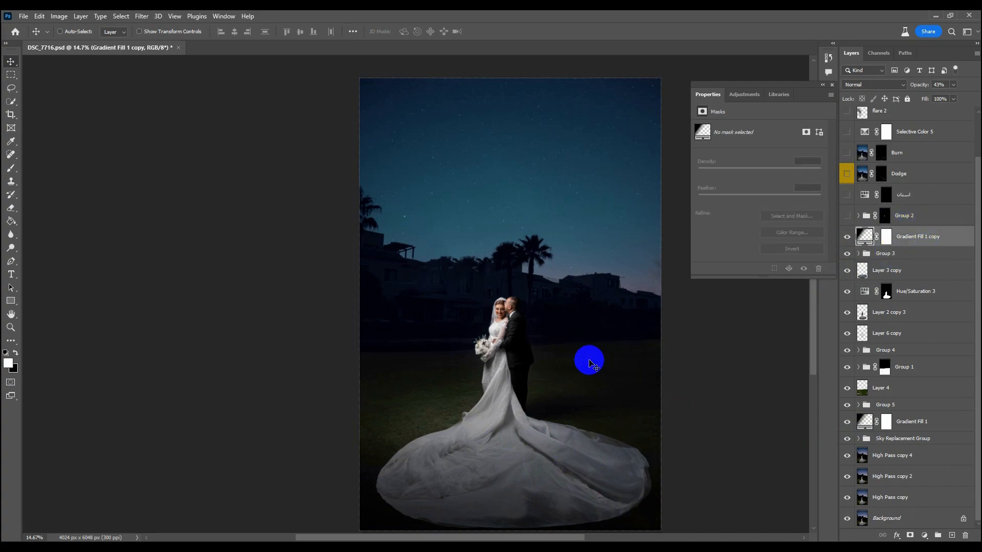
# Show Group 2 and compare the couple's skin colour with the group hidden and shown.
pyautogui.click(898, 216)
pyautogui.click(847, 216)
pyautogui.click(850, 217)
pyautogui.click(850, 217)
pyautogui.scroll(4, 506, 319)
pyautogui.scroll(4, 505, 319)
pyautogui.click(847, 216)
pyautogui.click(847, 216)
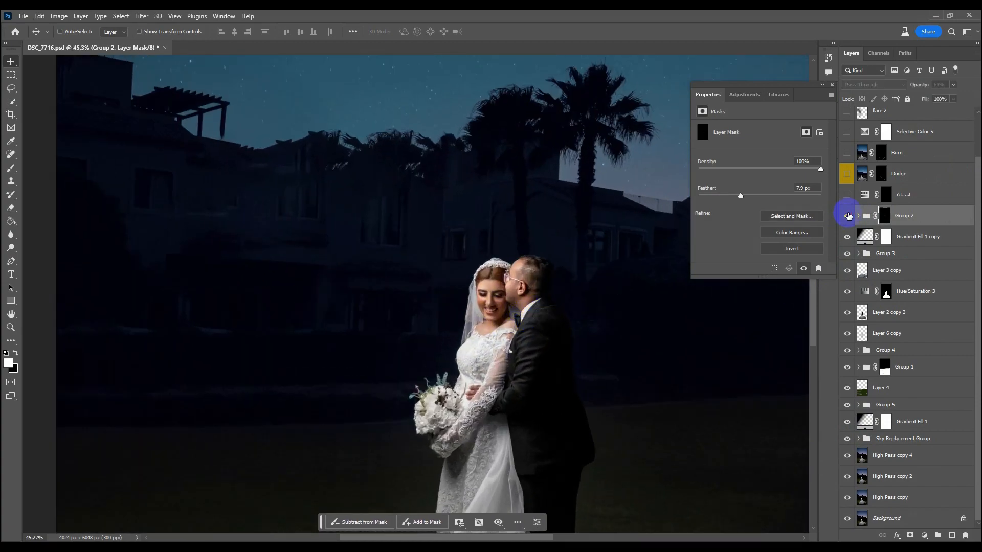
# Examine Group 2's Color Lookup 3, Layer 5, Hue/Saturation 1 and Selective Color 3 layers and the group's mask.
pyautogui.click(859, 216)
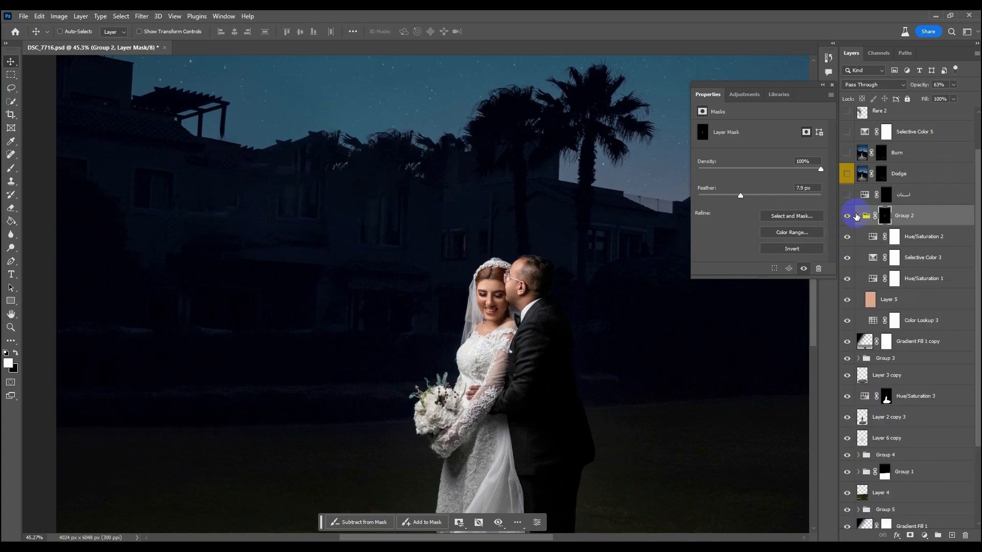
pyautogui.click(902, 320)
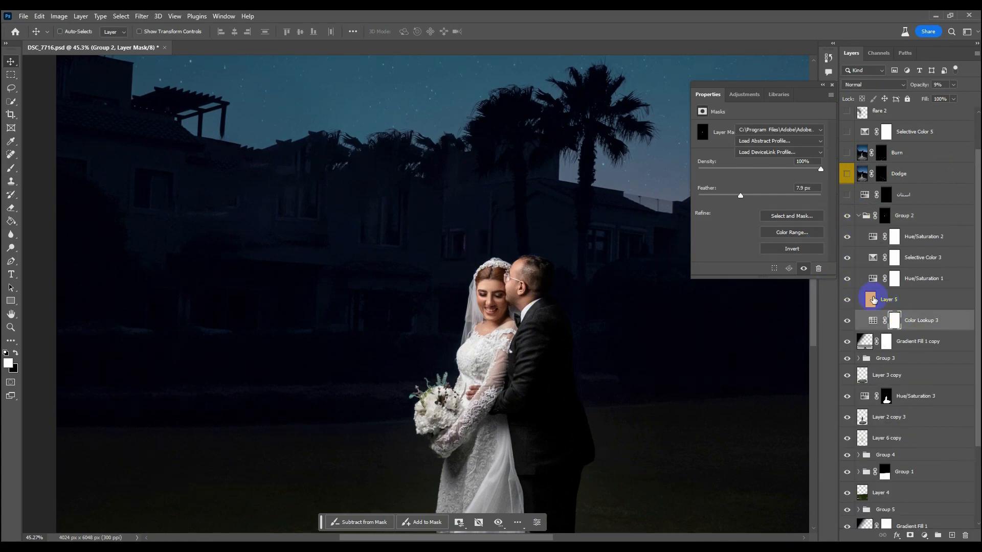
pyautogui.click(883, 299)
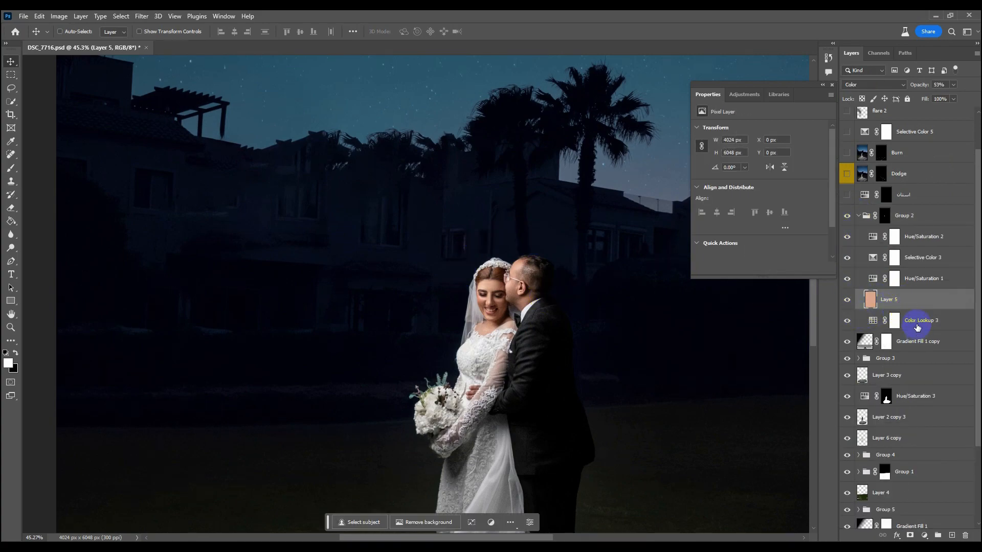
pyautogui.click(917, 281)
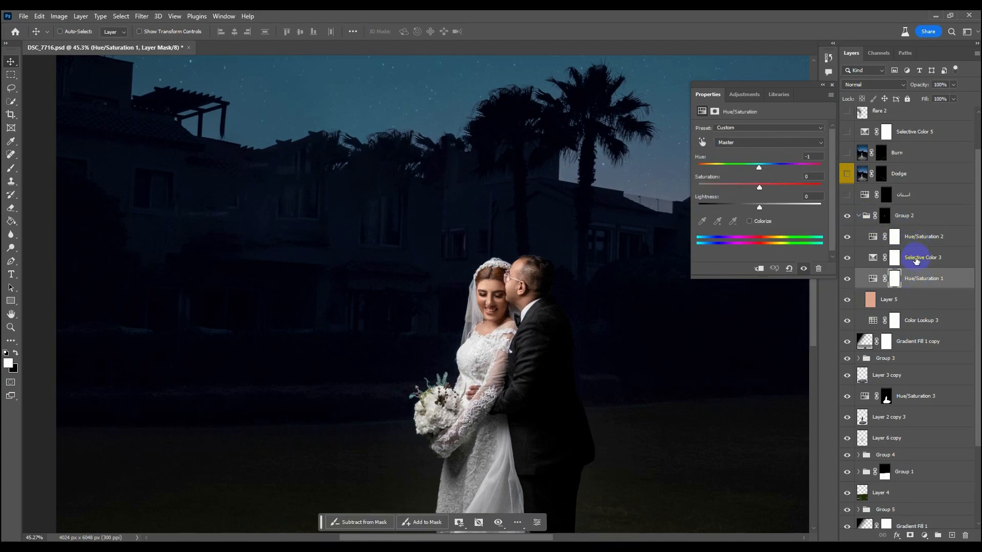
pyautogui.click(895, 266)
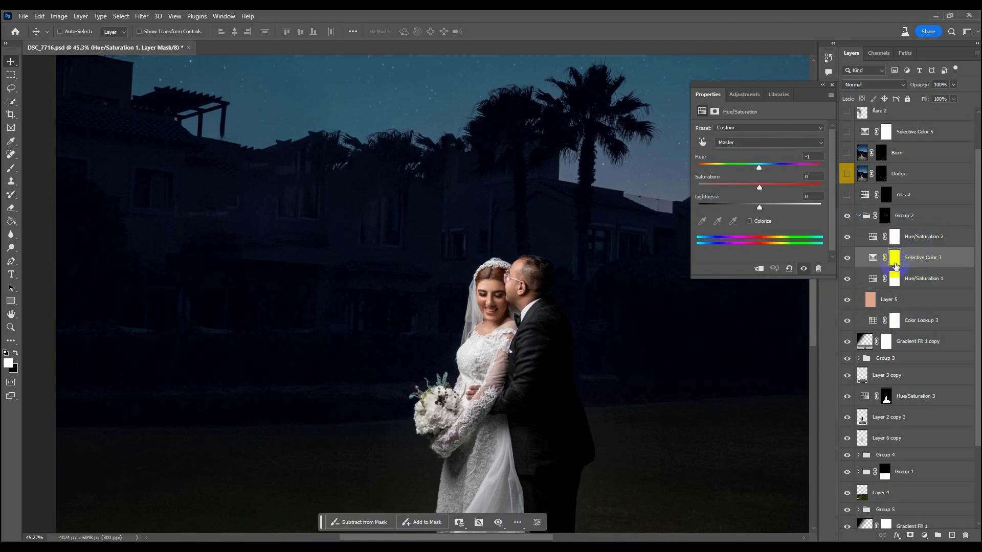
pyautogui.click(848, 260)
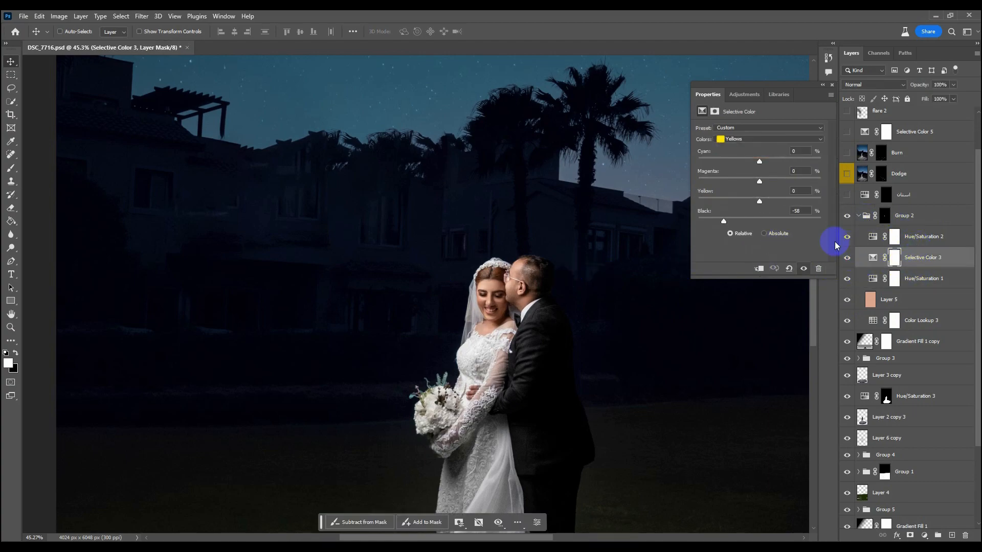
pyautogui.click(860, 217)
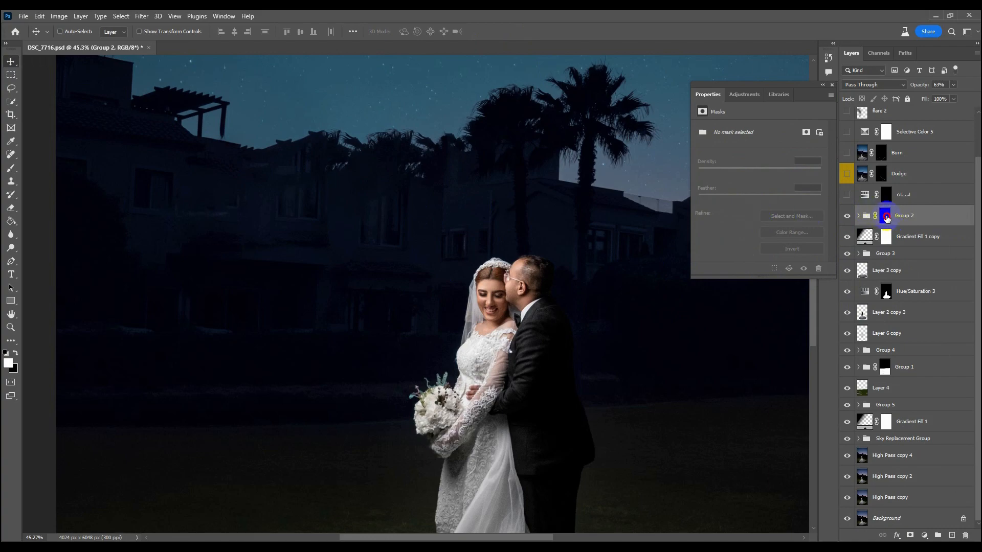
pyautogui.click(886, 218)
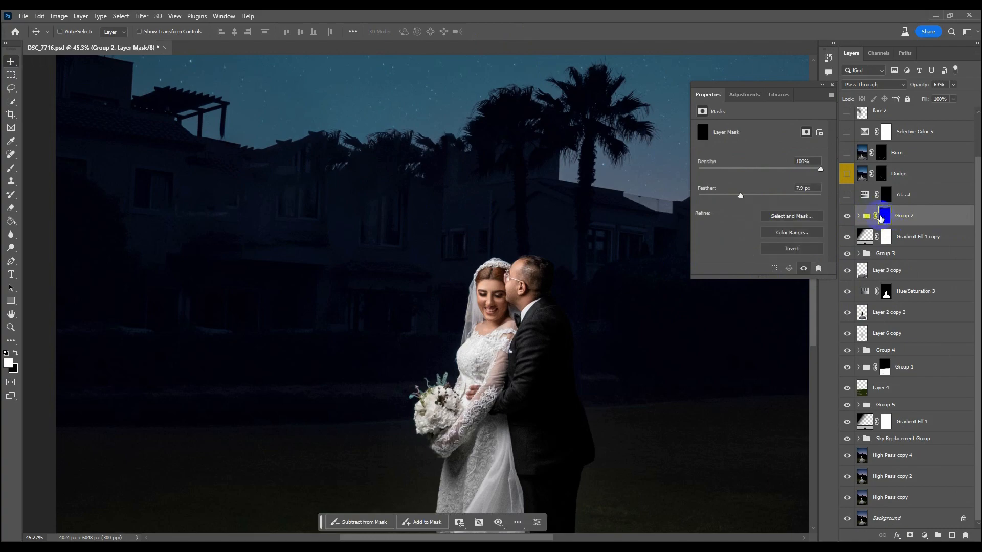
# Show the masked Hue/Saturation layer for the teeth above Group 2, and compare the bride's smile with it hidden and shown.
pyautogui.click(927, 199)
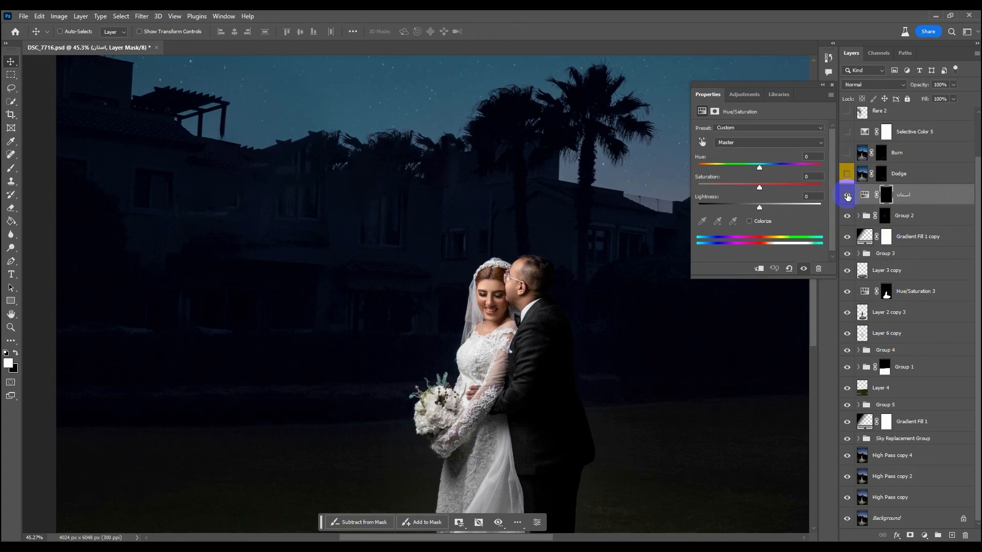
pyautogui.scroll(1, 504, 318)
pyautogui.scroll(2, 506, 319)
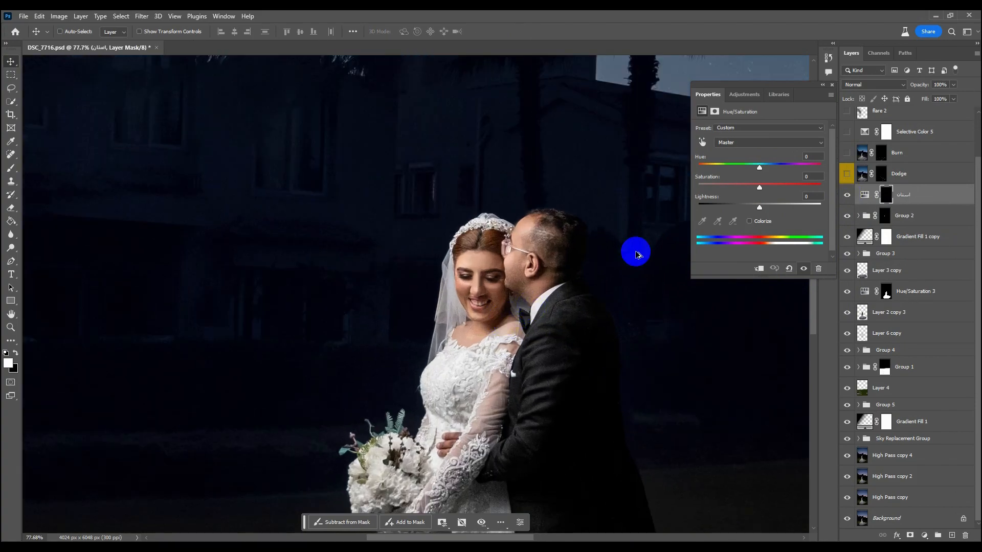
pyautogui.scroll(1, 532, 306)
pyautogui.click(848, 195)
pyautogui.click(846, 196)
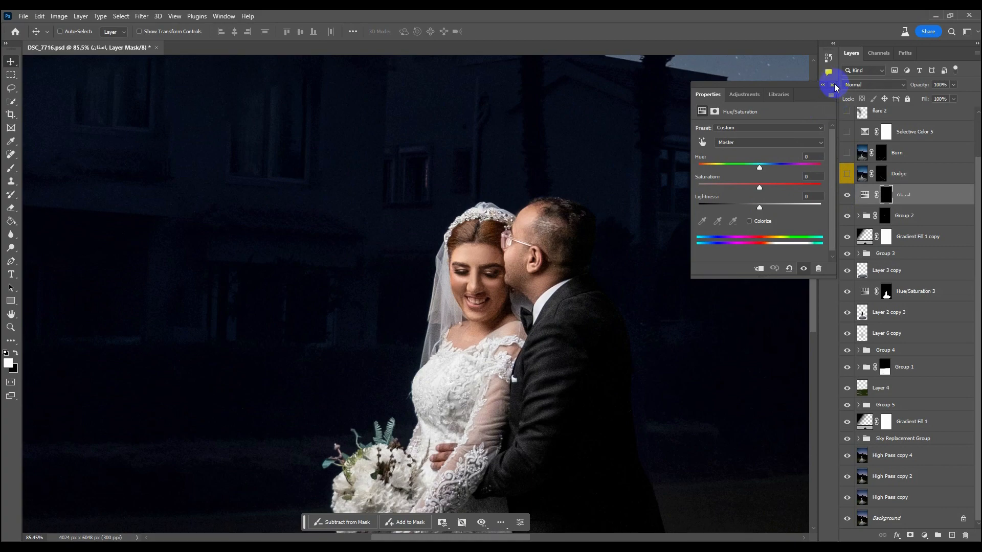
# Close the adjustment's properties and look over the list of recorded retouching actions.
pyautogui.click(833, 85)
pyautogui.click(829, 149)
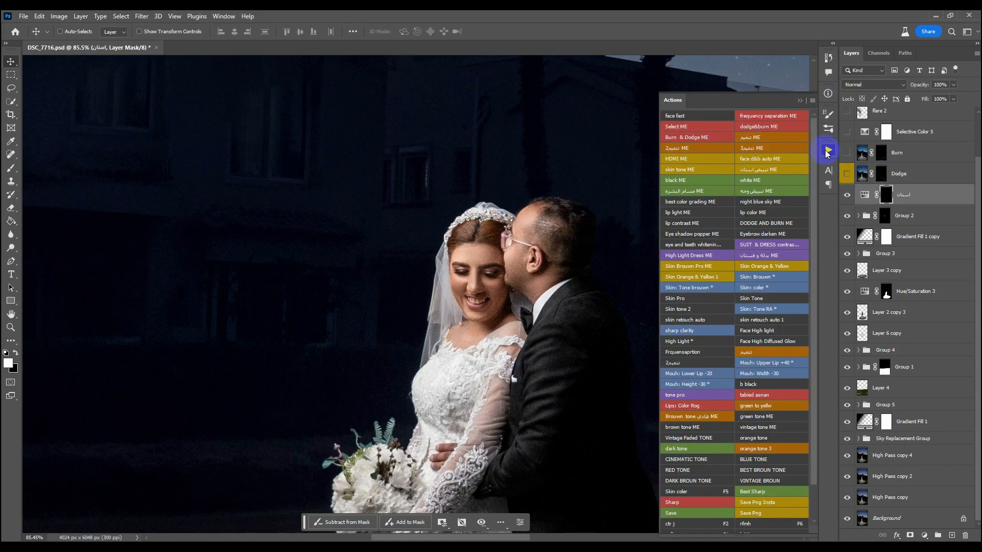
pyautogui.scroll(-1, 764, 192)
pyautogui.scroll(1, 764, 191)
pyautogui.click(829, 150)
# Show the Dodge and Burn layers above the teeth adjustment.
pyautogui.scroll(-1, 443, 241)
pyautogui.scroll(-3, 443, 241)
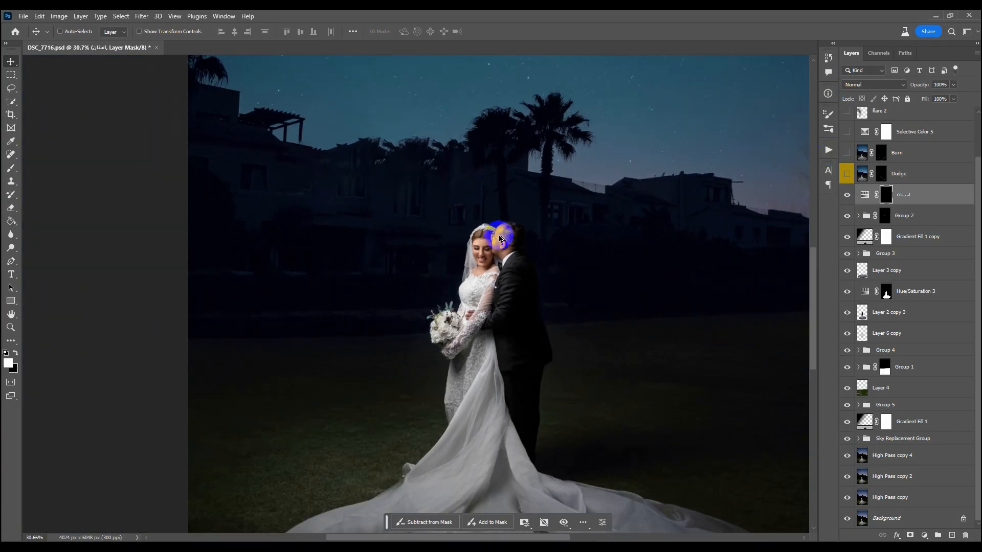
pyautogui.scroll(-1, 499, 239)
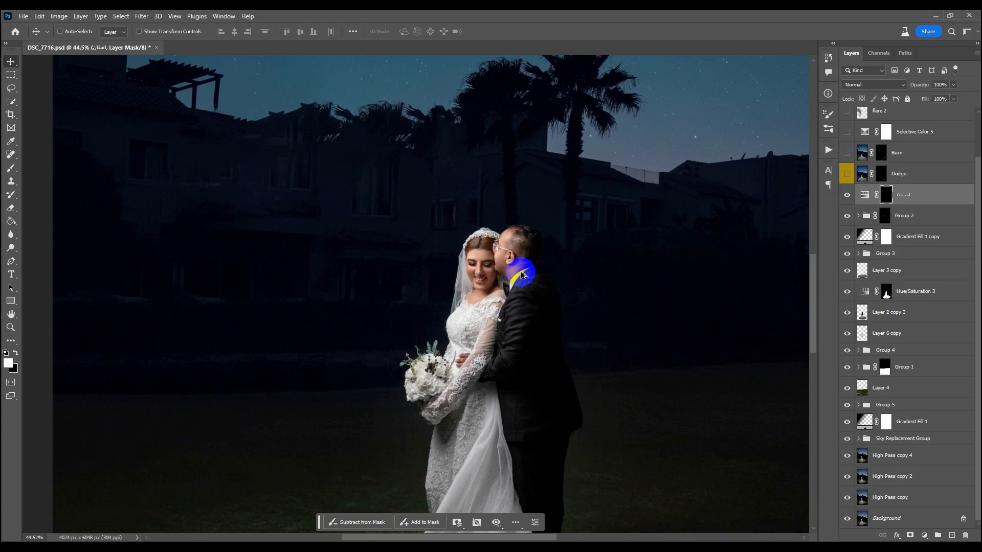
pyautogui.scroll(-2, 521, 274)
pyautogui.click(844, 173)
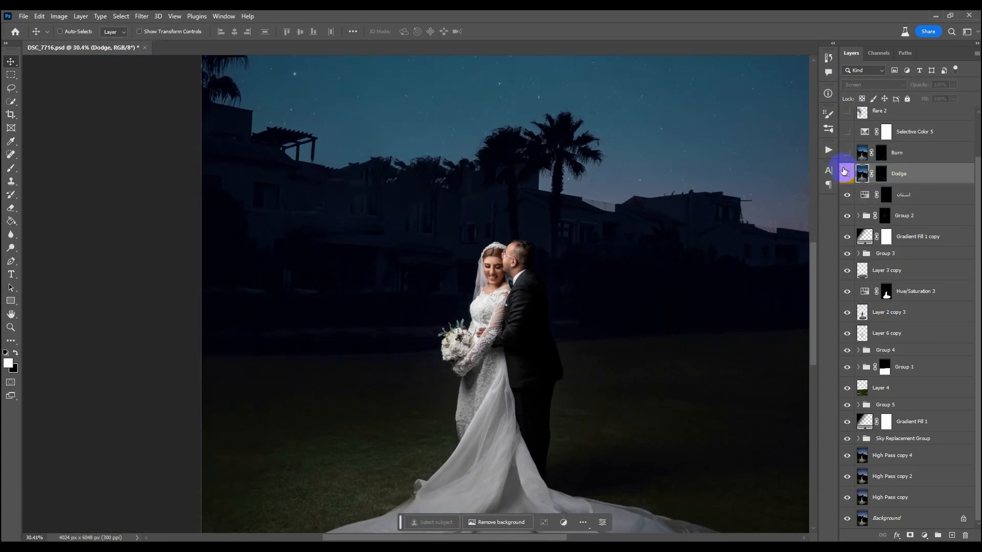
pyautogui.moveTo(845, 172); pyautogui.dragTo(844, 160)
# Compare the dress and the whole photo with the top Dodge and Burn layers hidden and shown.
pyautogui.scroll(-1, 572, 212)
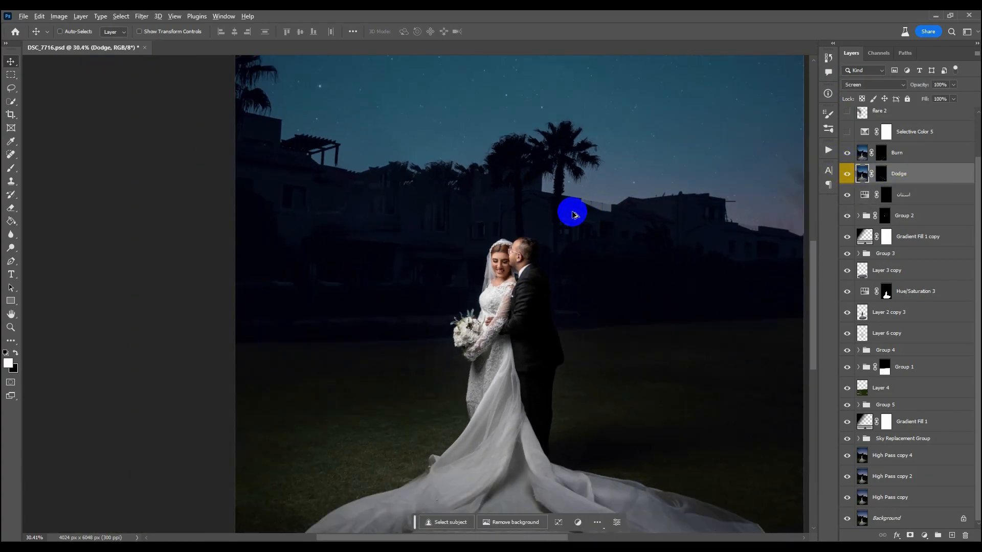
pyautogui.scroll(-2, 572, 214)
pyautogui.scroll(1, 594, 445)
pyautogui.moveTo(847, 174); pyautogui.dragTo(847, 154)
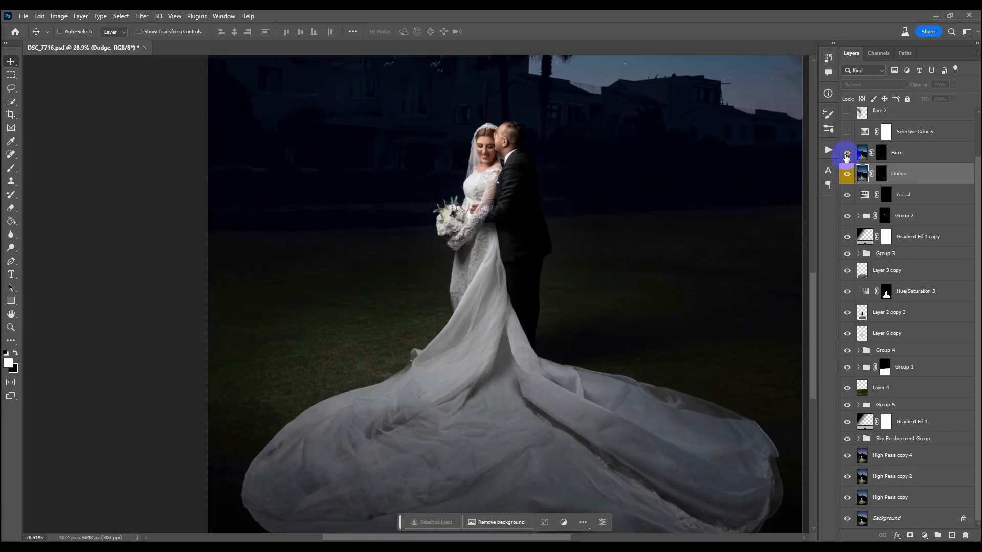
pyautogui.scroll(-3, 425, 329)
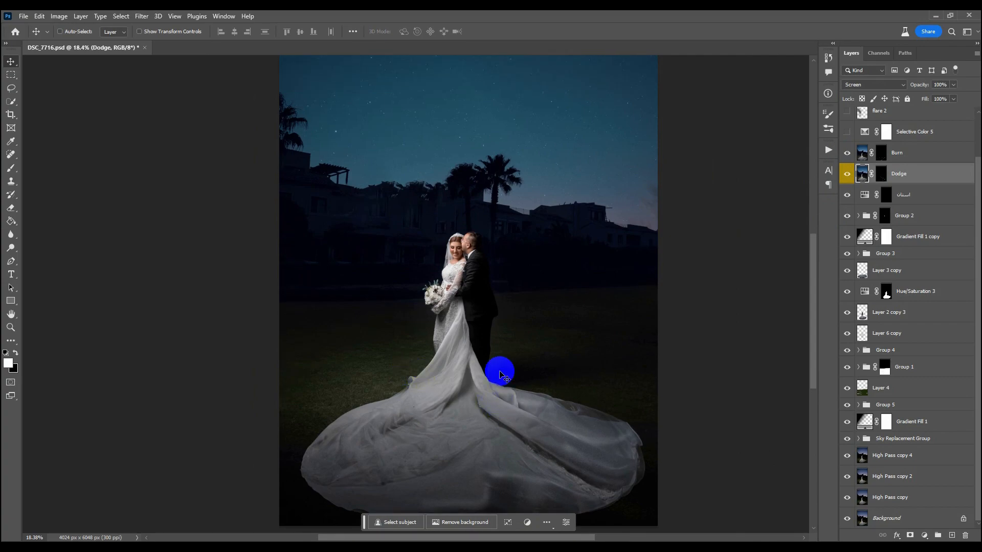
pyautogui.scroll(2, 915, 165)
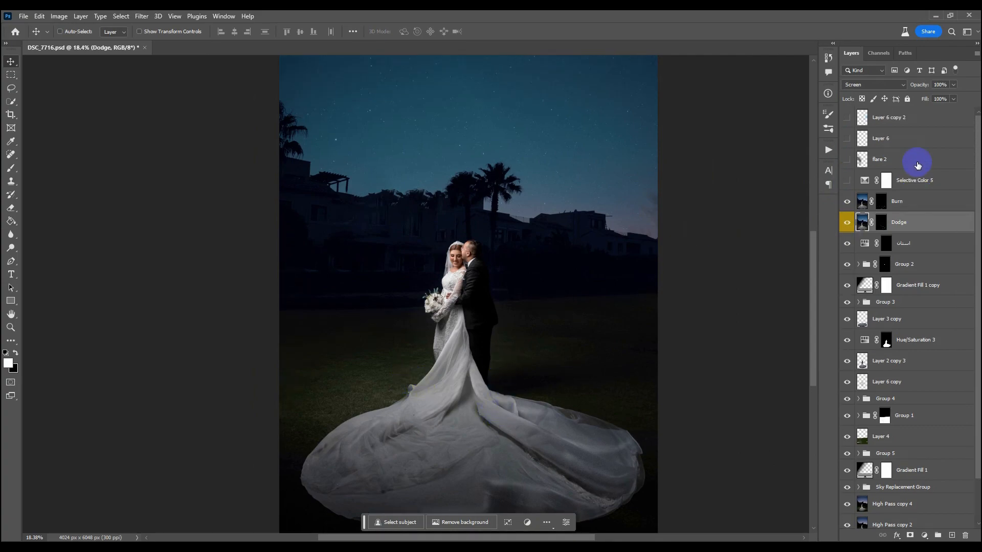
# Show the Selective Color 5 layer above the Burn layer, and compare the photo's colours with it hidden and shown.
pyautogui.click(847, 181)
pyautogui.click(887, 181)
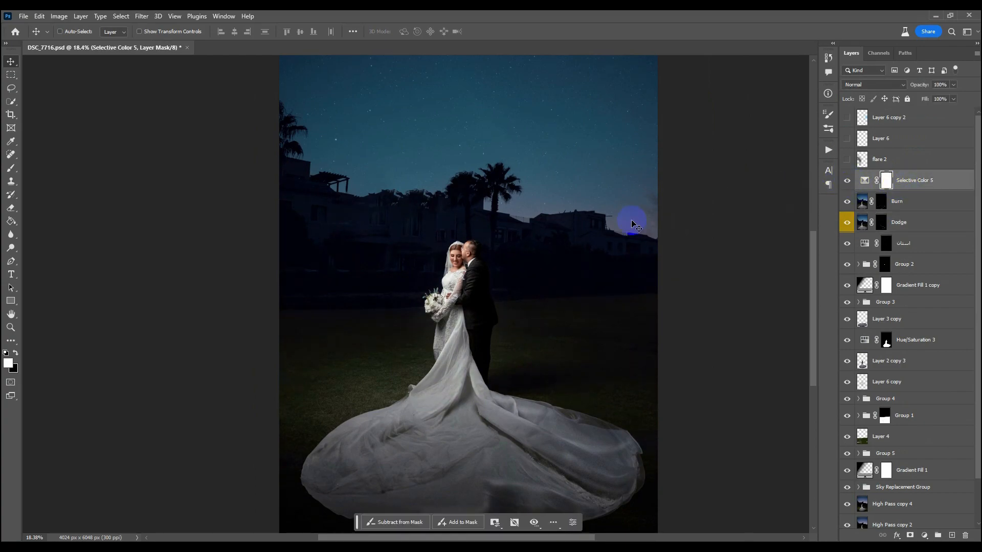
pyautogui.scroll(2, 428, 253)
pyautogui.click(848, 180)
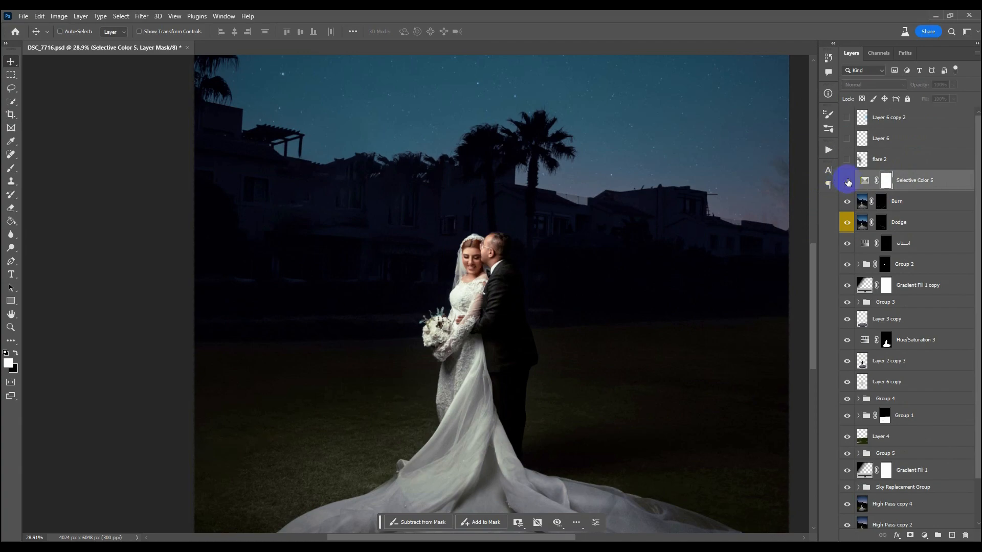
pyautogui.click(847, 181)
pyautogui.click(847, 181)
pyautogui.click(848, 181)
pyautogui.scroll(-2, 523, 313)
pyautogui.scroll(2, 522, 312)
pyautogui.click(848, 181)
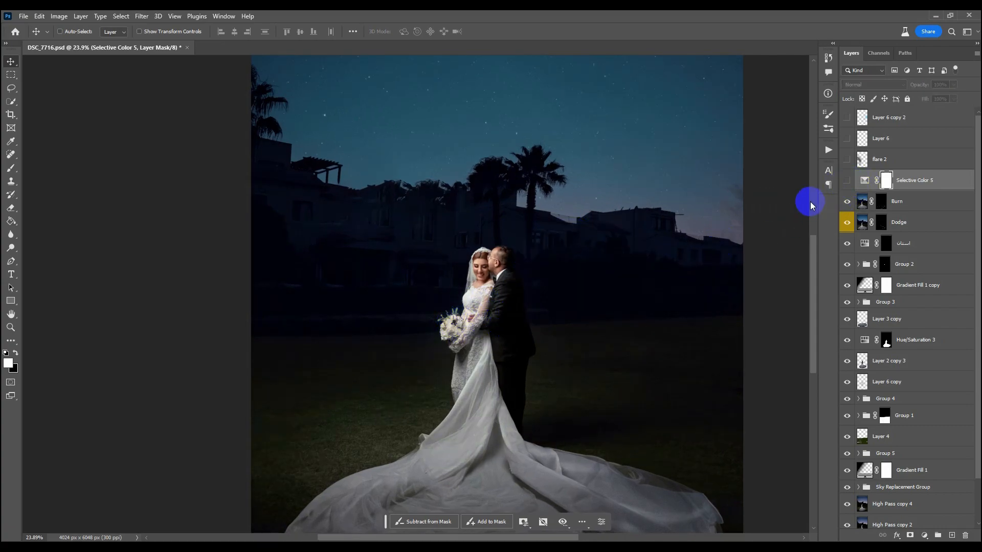
pyautogui.click(850, 179)
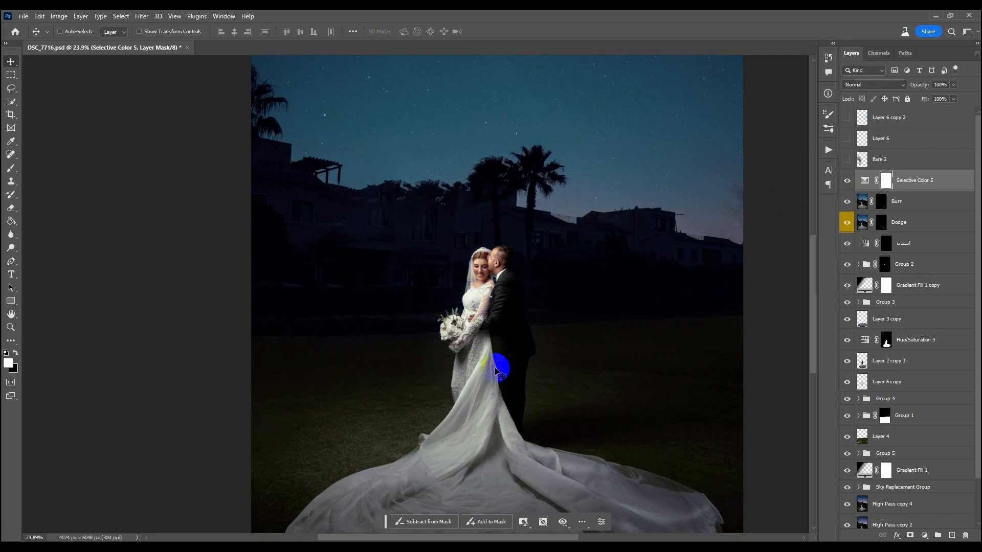
# Show the flare 2 layer above the Selective Color adjustment and select it.
pyautogui.scroll(-4, 508, 377)
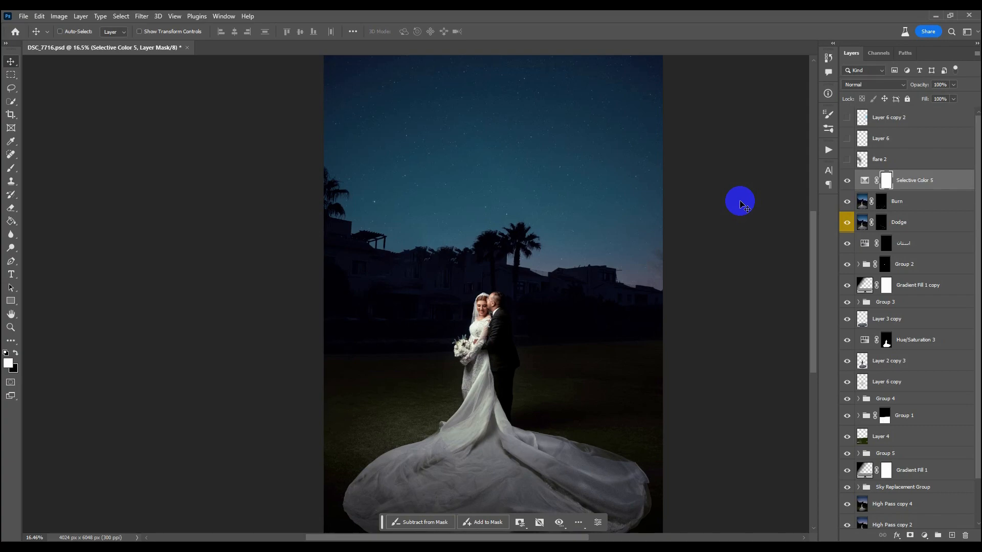
pyautogui.click(843, 160)
pyautogui.click(843, 160)
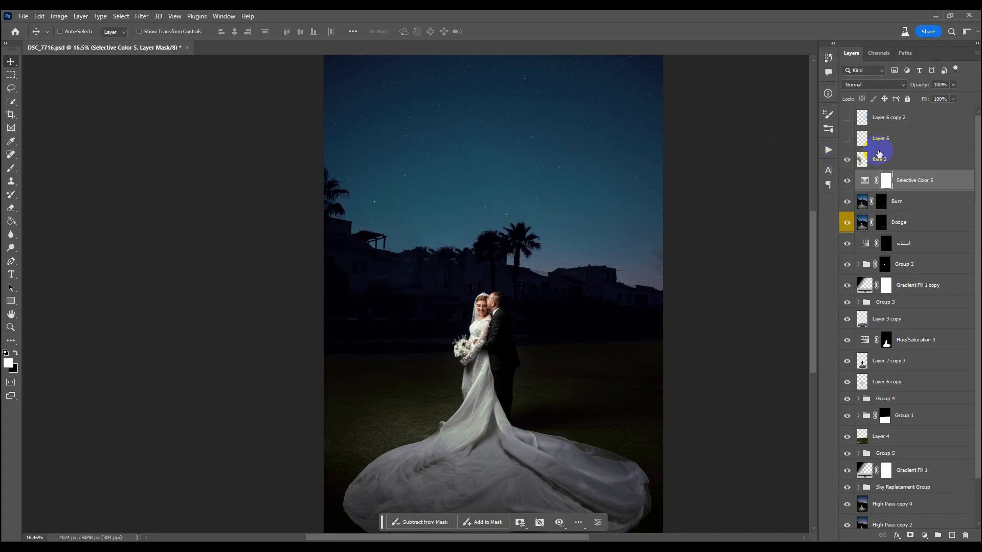
pyautogui.click(881, 144)
pyautogui.click(871, 165)
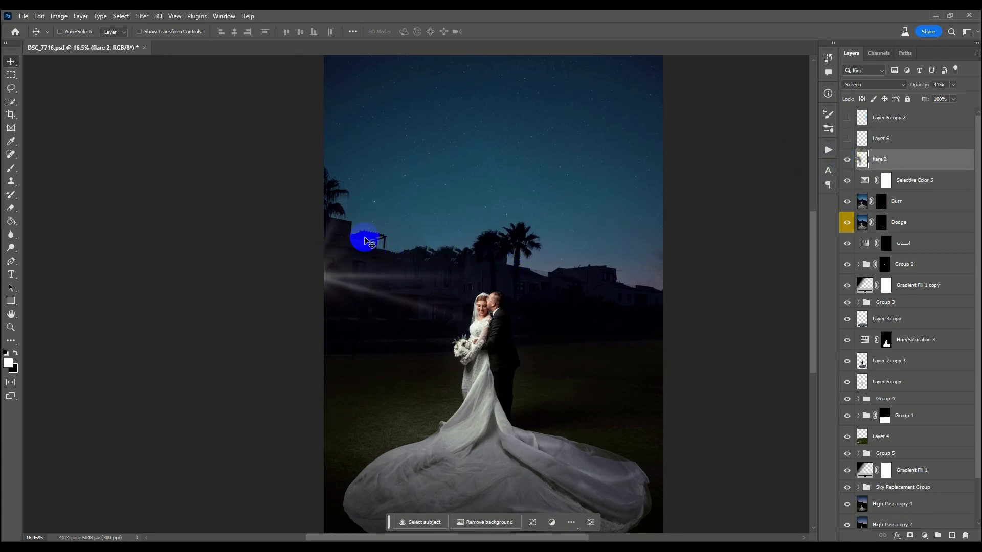
# Show Layer 6 above the flare, and examine its glow with the flare 2 layer hidden.
pyautogui.click(847, 138)
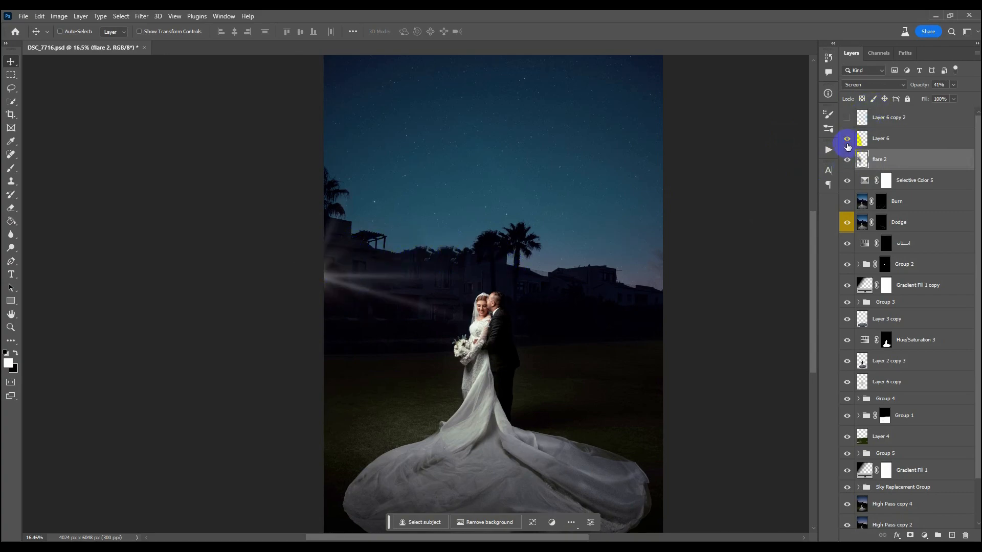
pyautogui.click(847, 138)
pyautogui.click(853, 141)
pyautogui.click(847, 159)
pyautogui.click(847, 161)
pyautogui.click(848, 160)
pyautogui.click(846, 139)
pyautogui.click(847, 139)
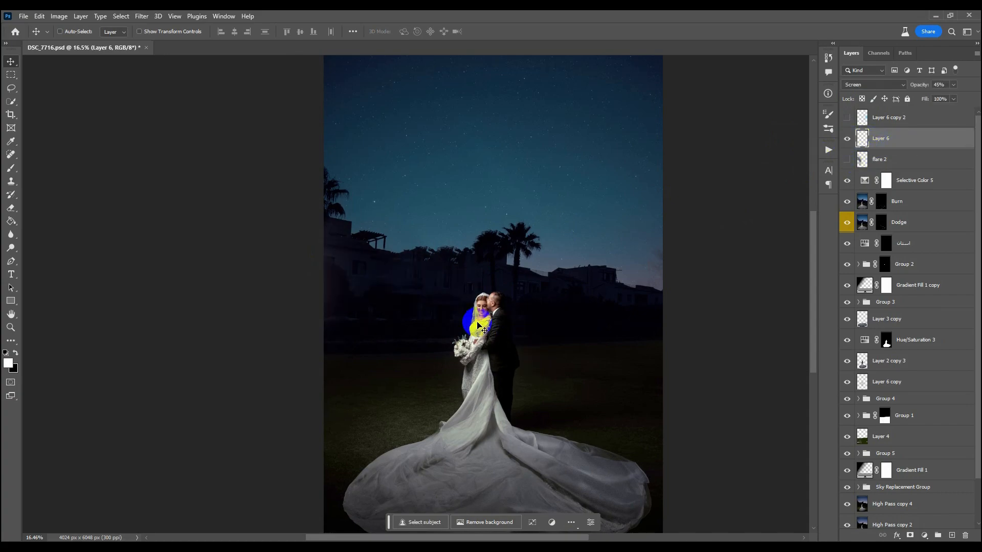
# Show the flare 2 layer again, and compare the light with Layer 6 hidden and shown.
pyautogui.click(847, 159)
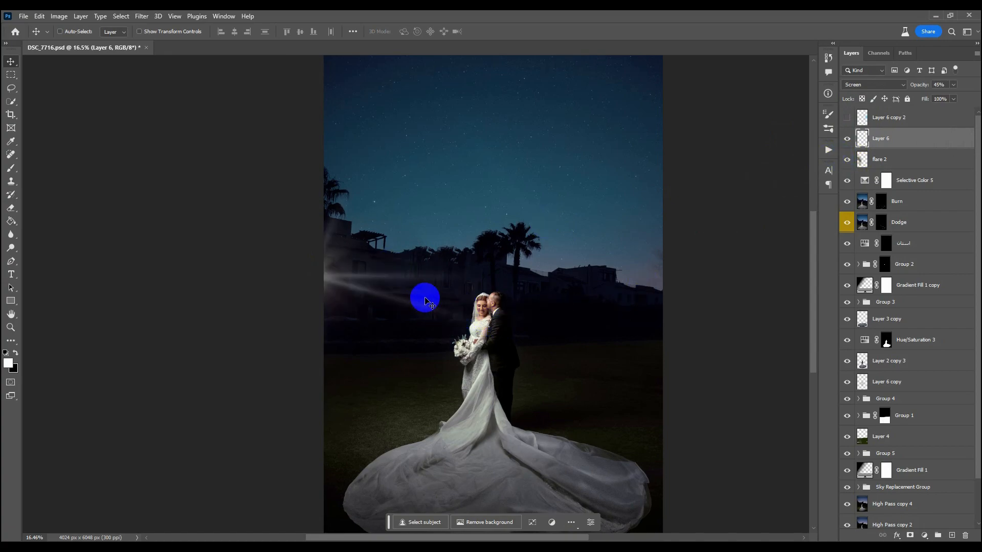
pyautogui.click(848, 140)
pyautogui.click(847, 140)
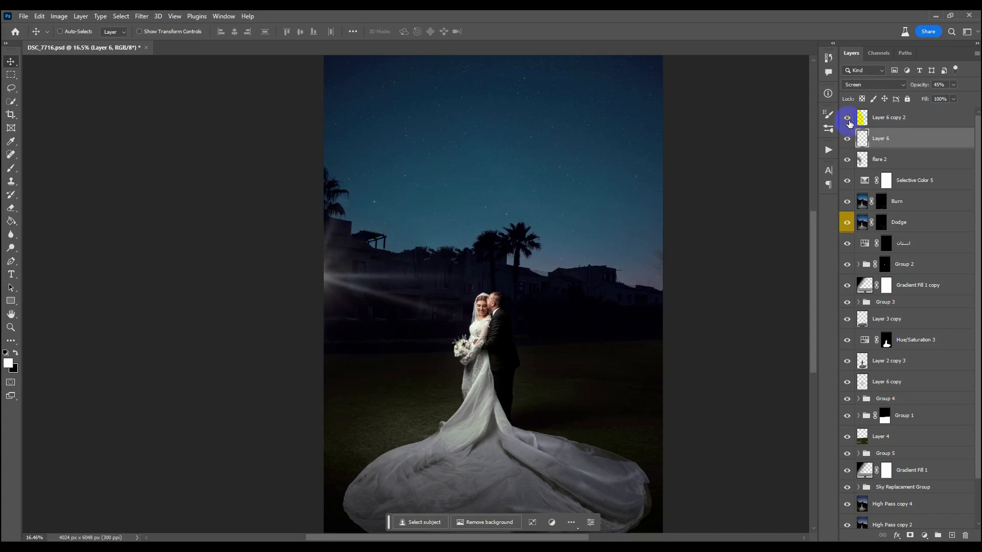
# Show Layer 6 copy 2 at the top of the stack, and compare the photo with its glow hidden and shown.
pyautogui.click(887, 124)
pyautogui.click(843, 122)
pyautogui.click(843, 122)
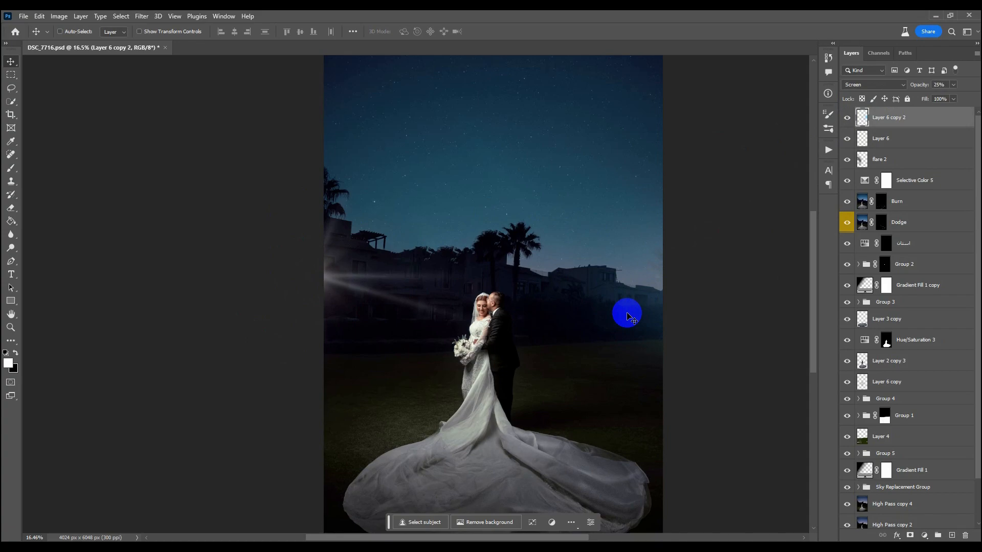
# Compare the original Background photo alone with the complete retouch several times.
pyautogui.keyDown('alt'); pyautogui.scroll(-3, 566, 314); pyautogui.keyUp('alt')
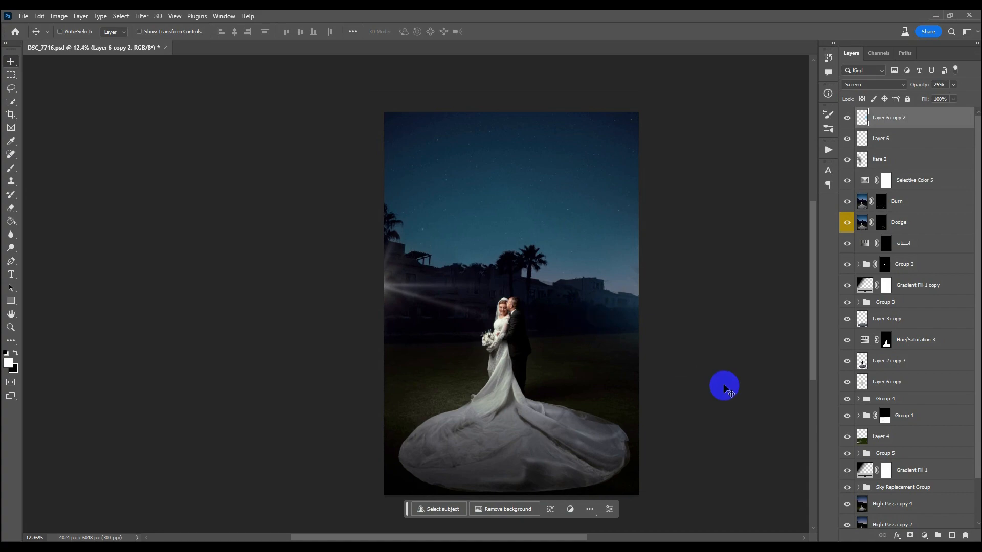
pyautogui.scroll(-3, 943, 435)
pyautogui.keyDown('alt'); pyautogui.click(849, 518); pyautogui.keyUp('alt')
pyautogui.keyDown('alt'); pyautogui.click(850, 518); pyautogui.keyUp('alt')
pyautogui.keyDown('alt'); pyautogui.click(849, 518); pyautogui.keyUp('alt')
pyautogui.keyDown('alt'); pyautogui.click(849, 518); pyautogui.keyUp('alt')
pyautogui.keyDown('alt'); pyautogui.click(849, 518); pyautogui.keyUp('alt')
pyautogui.keyDown('alt'); pyautogui.click(849, 518); pyautogui.keyUp('alt')
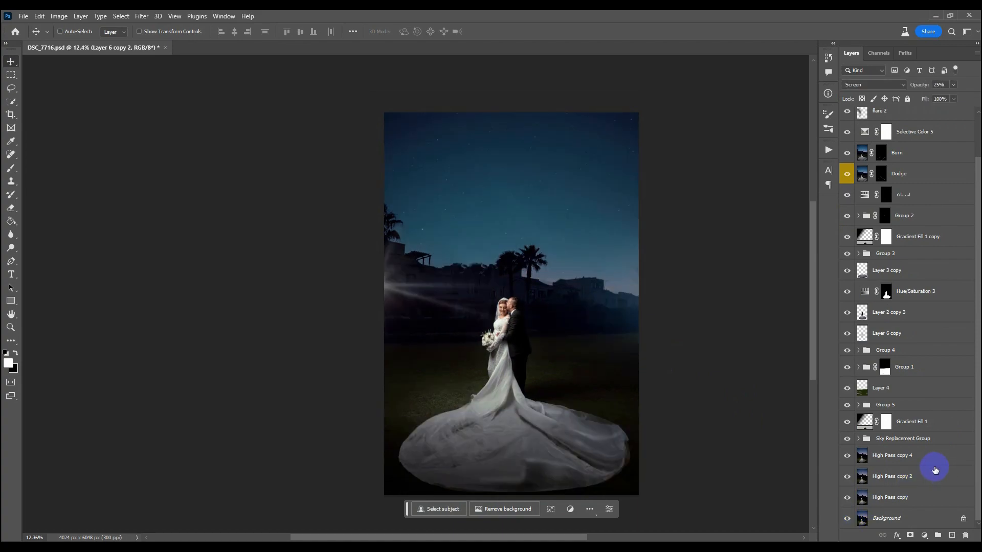
pyautogui.scroll(3, 935, 470)
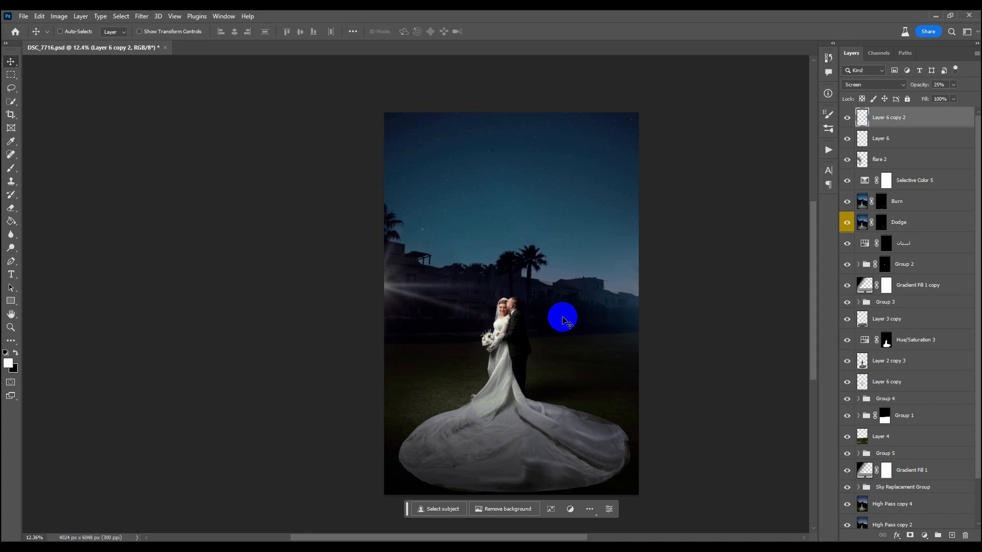
pyautogui.scroll(2, 563, 317)
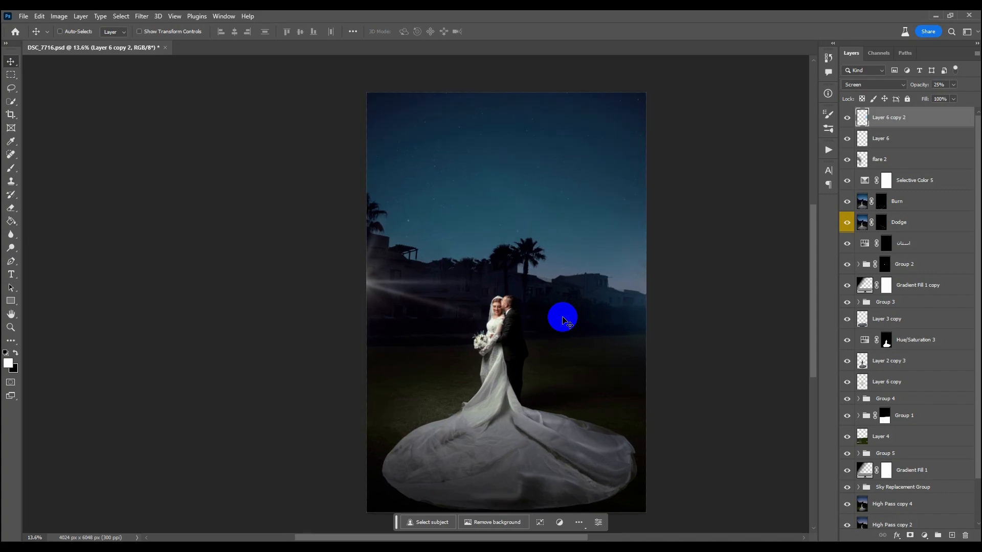
pyautogui.scroll(-2, 441, 307)
pyautogui.scroll(2, 588, 416)
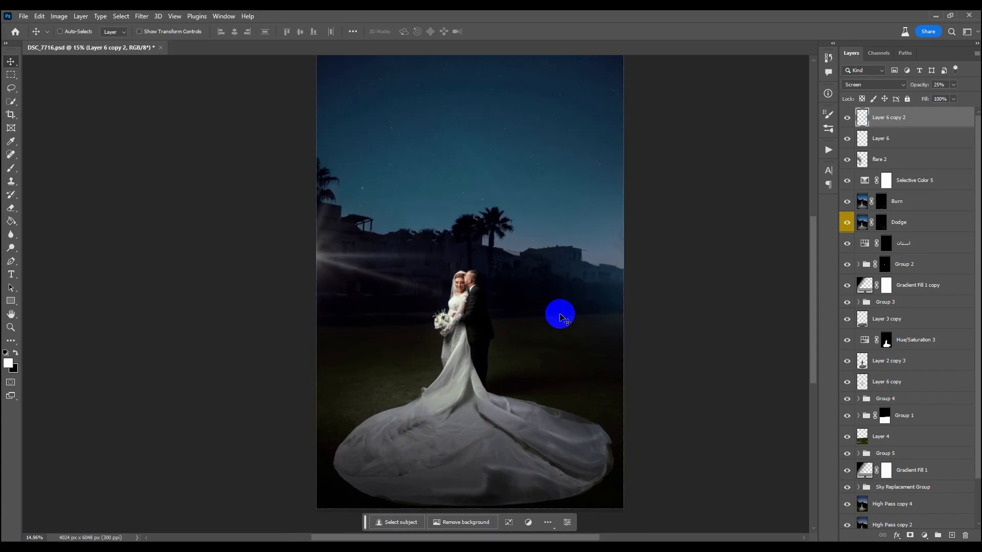
pyautogui.scroll(1, 560, 316)
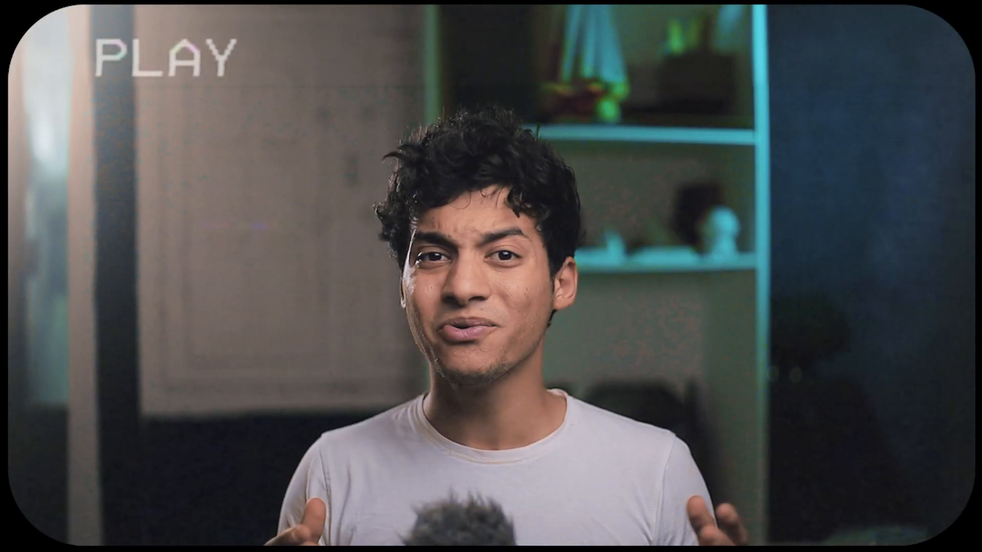